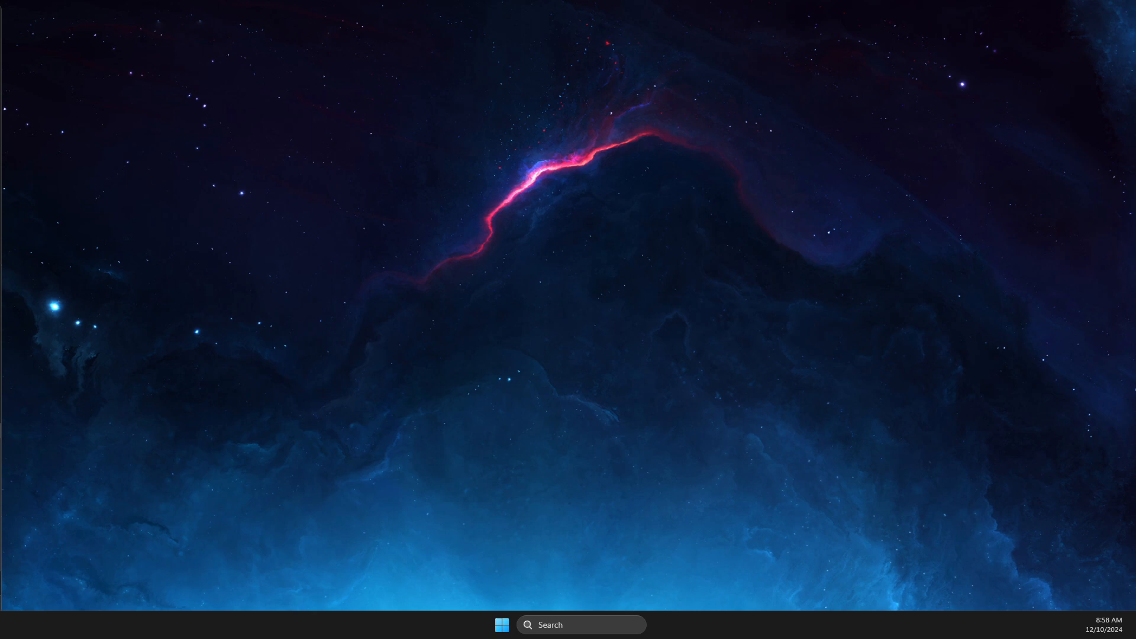
Step: Open Task Manager and display the CPU performance statistics
{"action": "left_click", "coordinate": [547, 624]}
{"action": "type", "text": "tas"}
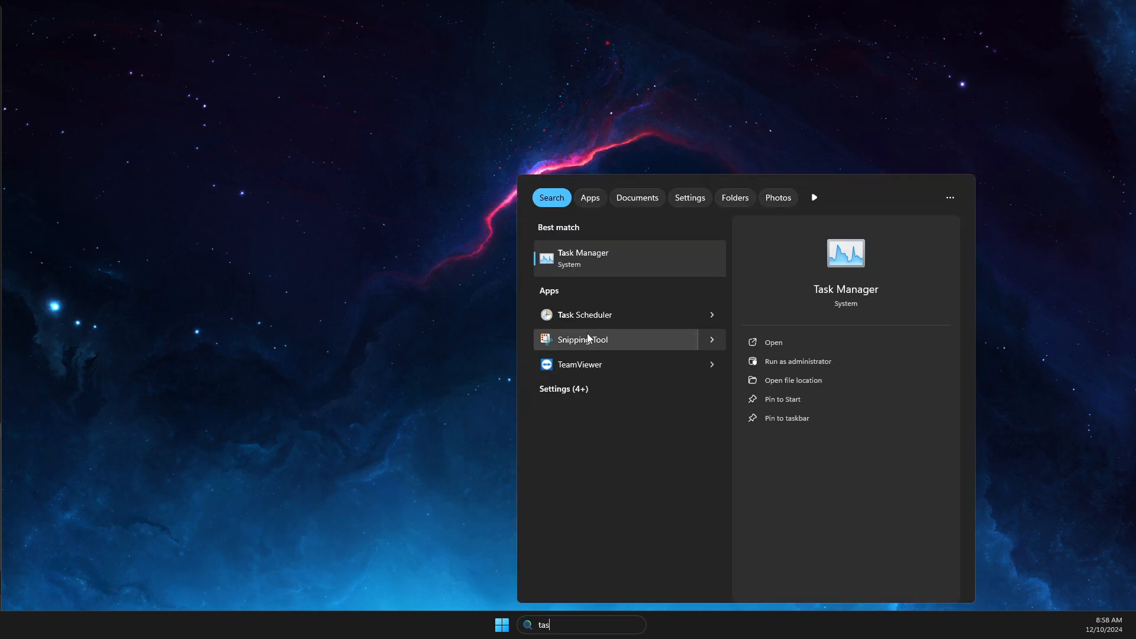
{"action": "left_click", "coordinate": [574, 269]}
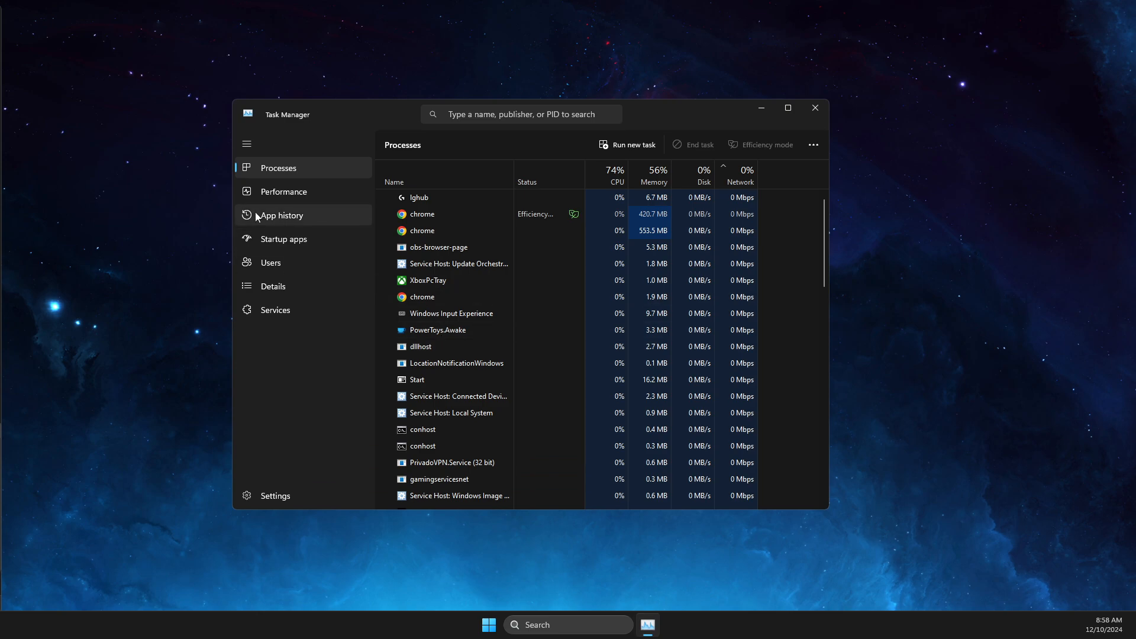
{"action": "left_click", "coordinate": [277, 192]}
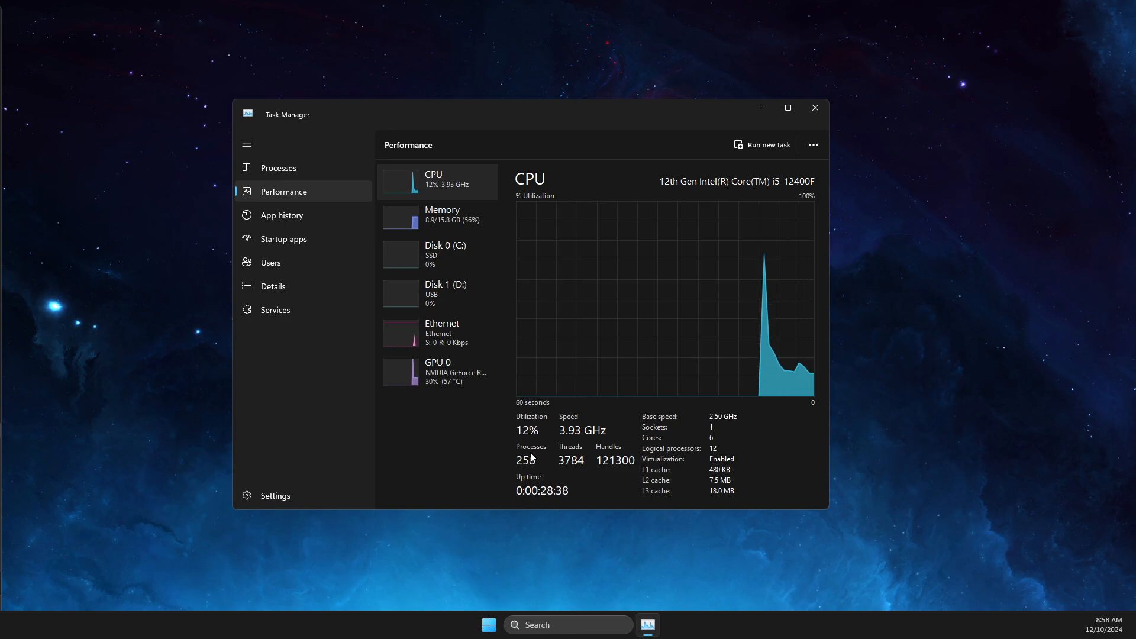
Step: Disable Xbox and the Apple Mobile Device process in Task Manager's list of startup apps
{"action": "left_click", "coordinate": [292, 241]}
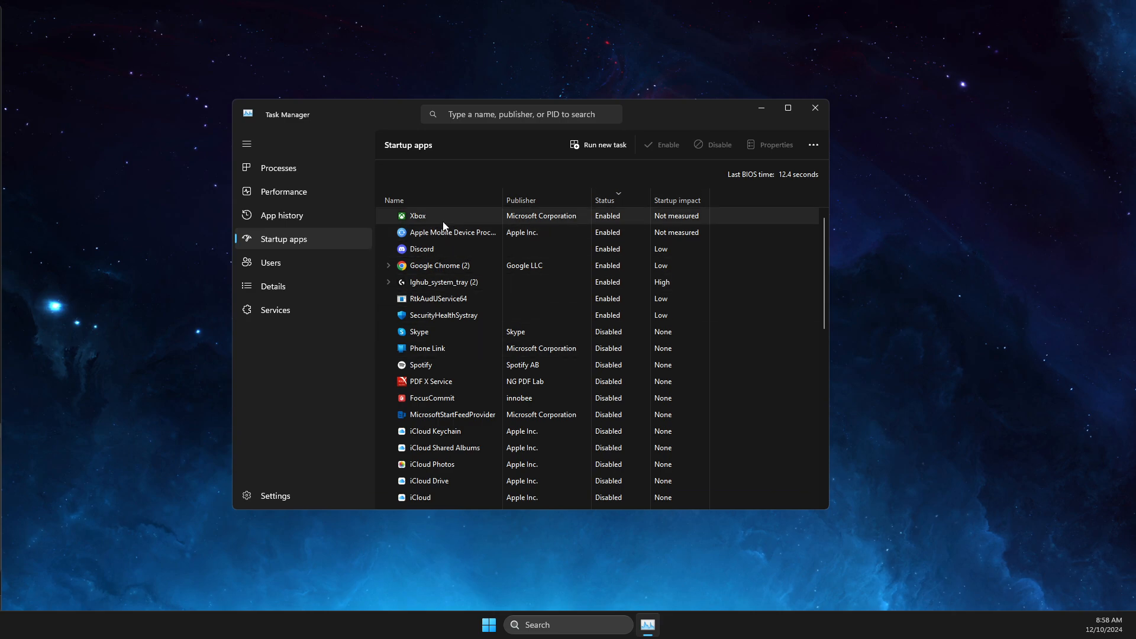
{"action": "right_click", "coordinate": [602, 221]}
{"action": "key", "text": "Escape"}
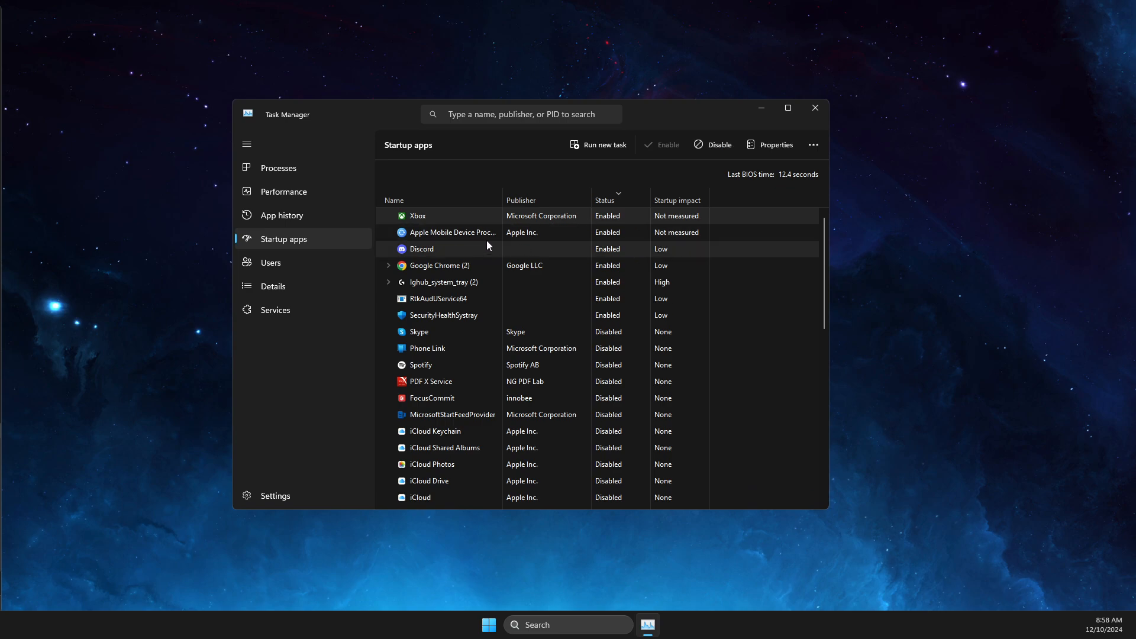
{"action": "right_click", "coordinate": [466, 219]}
{"action": "left_click", "coordinate": [521, 230]}
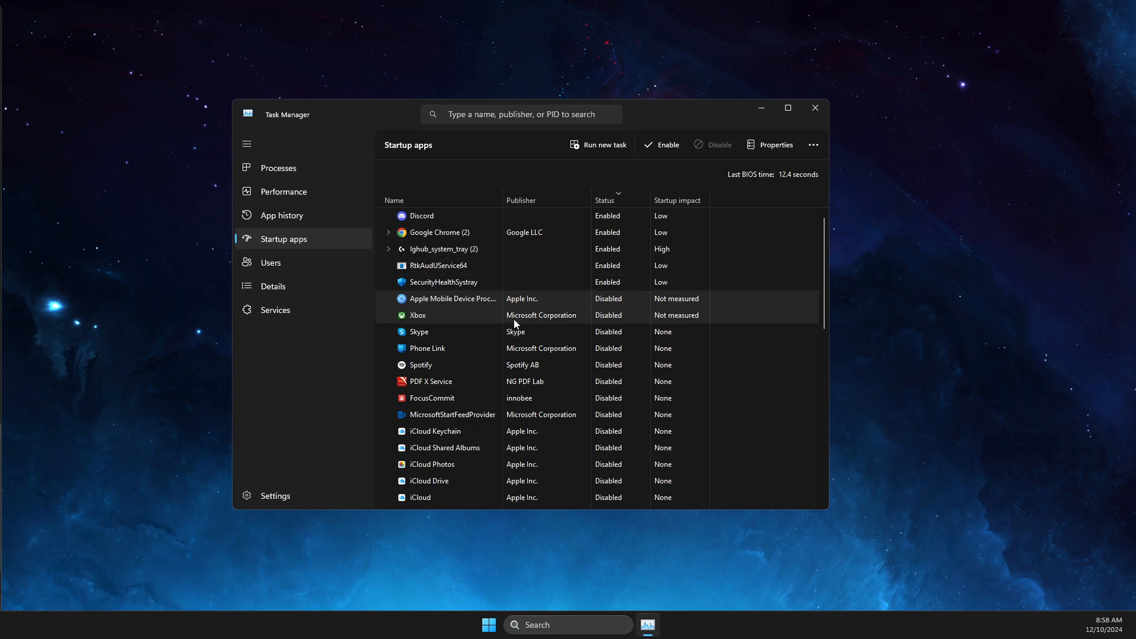
Step: Review the enabled and disabled entries throughout the startup apps list, and close Task Manager
{"action": "scroll", "coordinate": [538, 355], "scroll_direction": "down", "scroll_amount": 10}
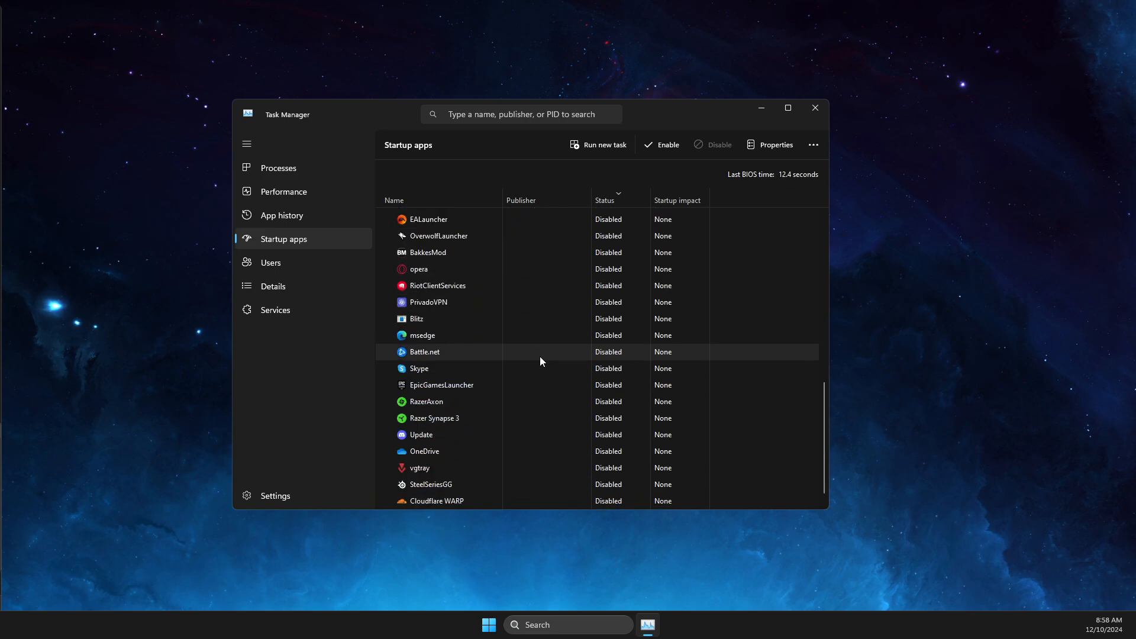
{"action": "scroll", "coordinate": [540, 356], "scroll_direction": "up", "scroll_amount": 10}
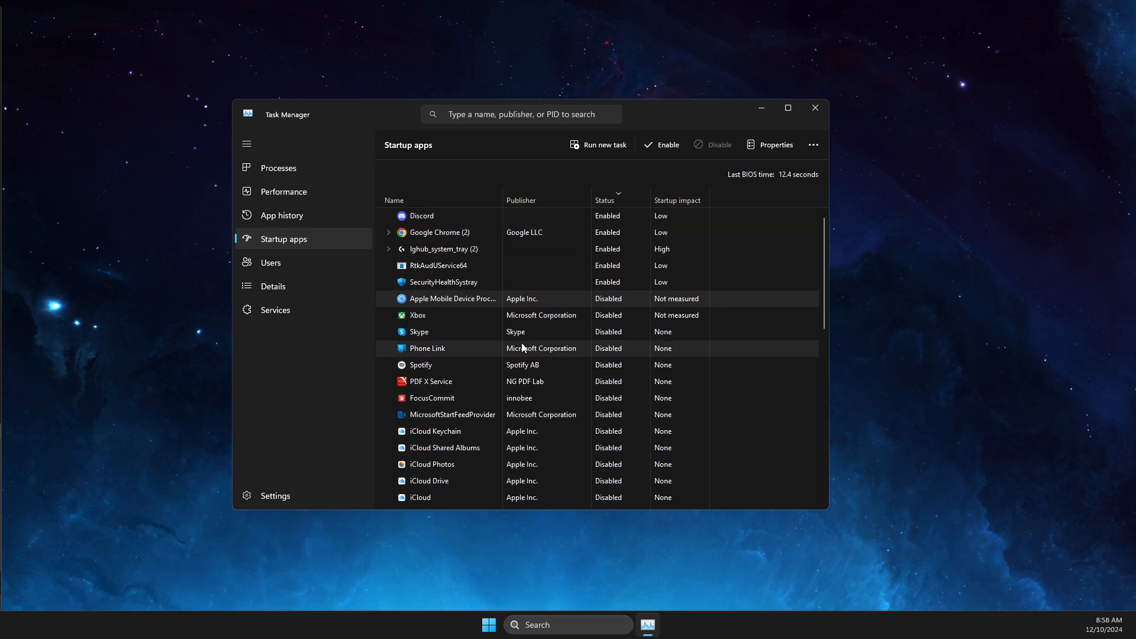
{"action": "scroll", "coordinate": [522, 347], "scroll_direction": "down", "scroll_amount": 10}
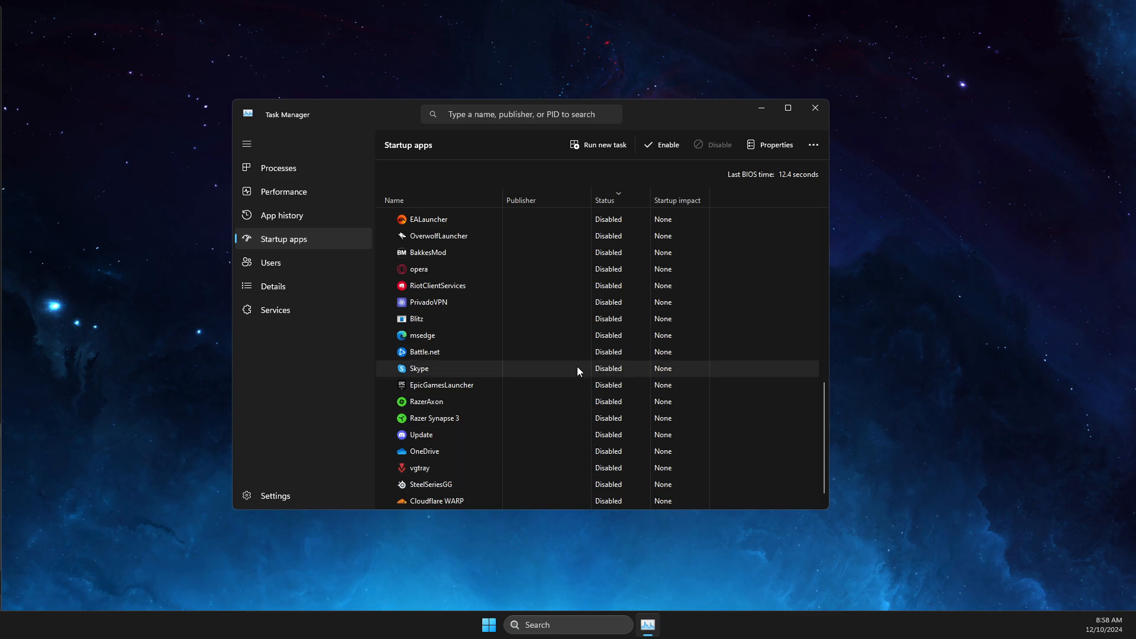
{"action": "scroll", "coordinate": [509, 373], "scroll_direction": "down", "scroll_amount": 1}
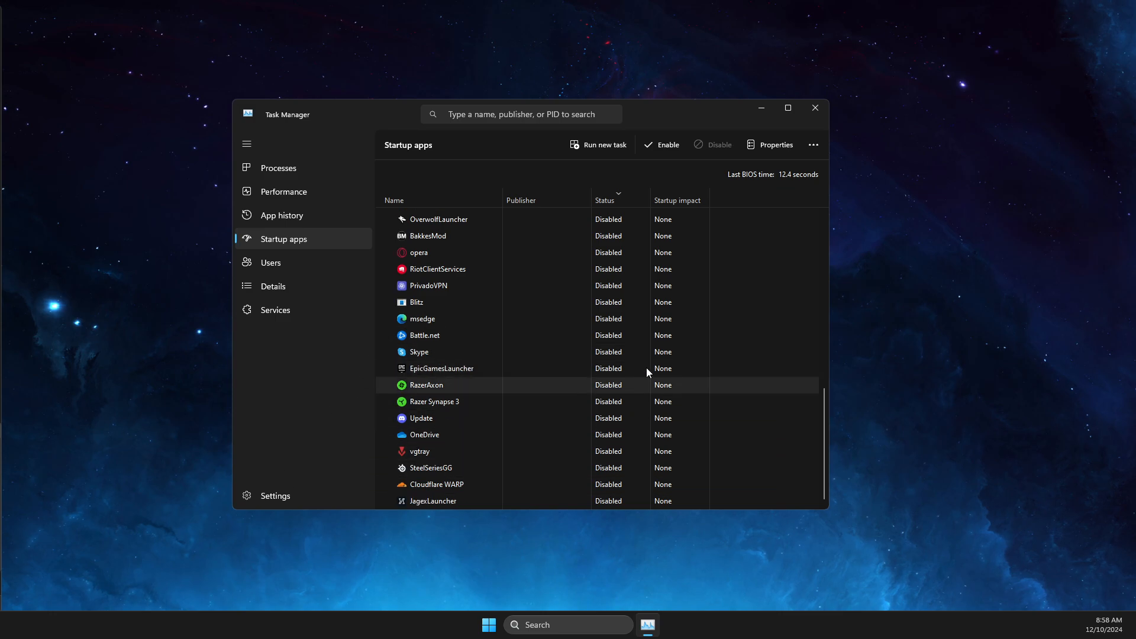
{"action": "scroll", "coordinate": [604, 296], "scroll_direction": "up", "scroll_amount": 5}
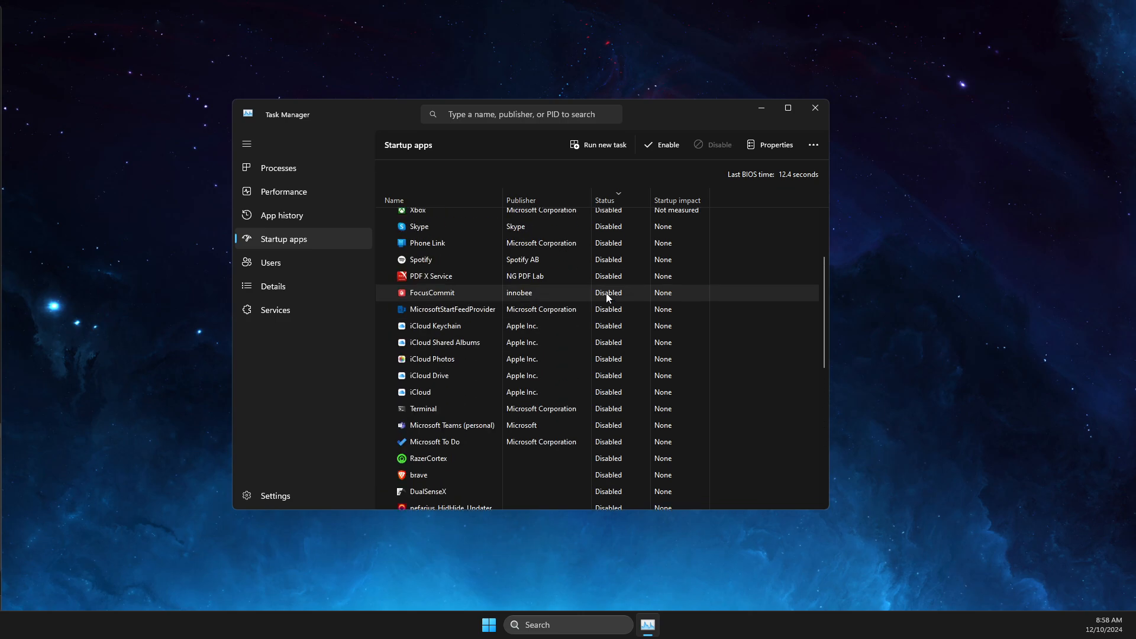
{"action": "scroll", "coordinate": [608, 296], "scroll_direction": "up", "scroll_amount": 2}
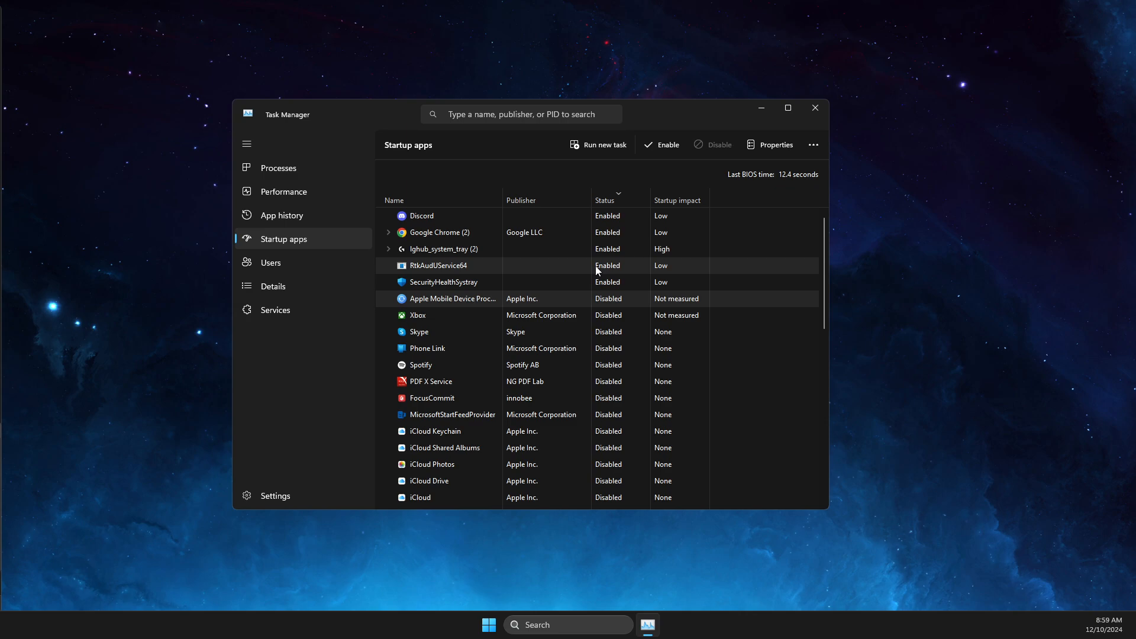
{"action": "left_click", "coordinate": [822, 114]}
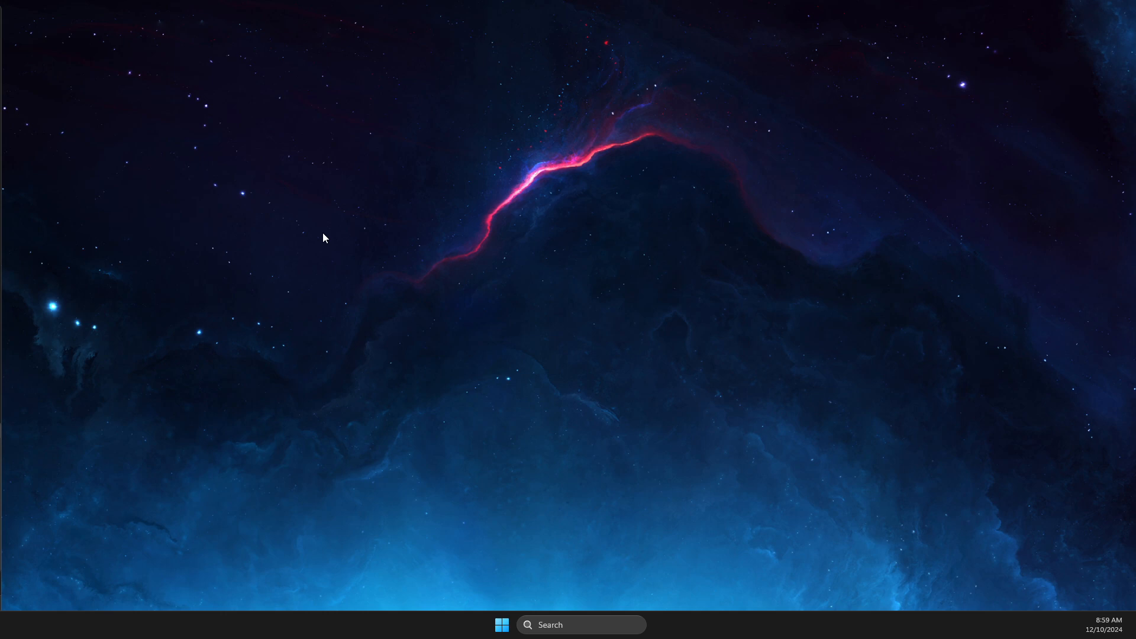
Step: Open Windows Settings and go to the Taskbar page of the Personalization settings
{"action": "left_click", "coordinate": [534, 626]}
{"action": "type", "text": "settings"}
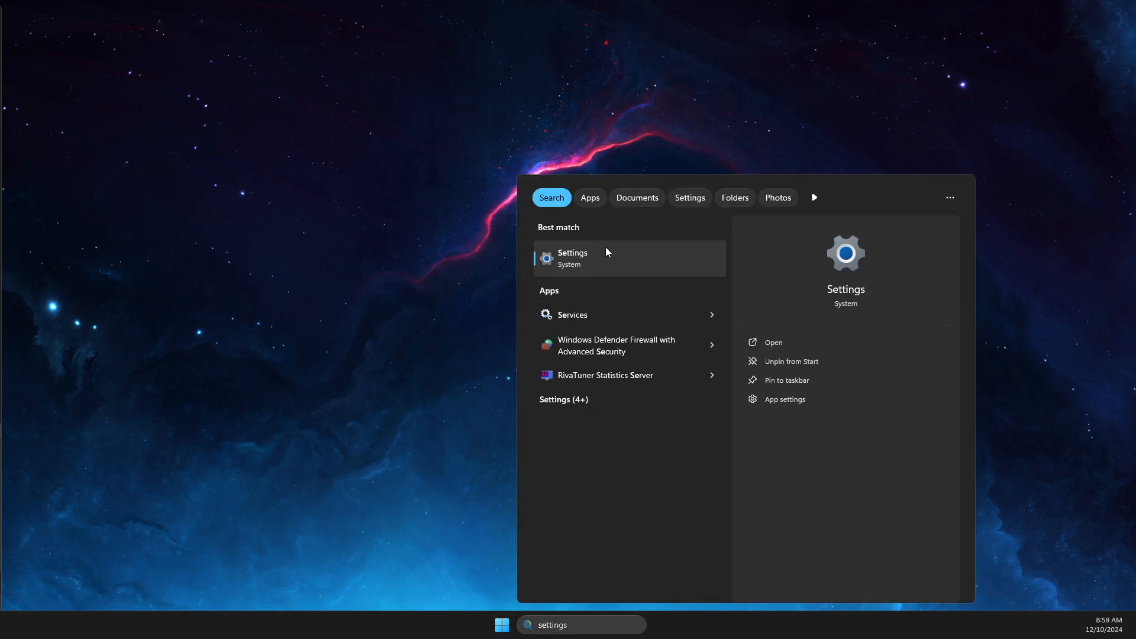
{"action": "left_click", "coordinate": [605, 248]}
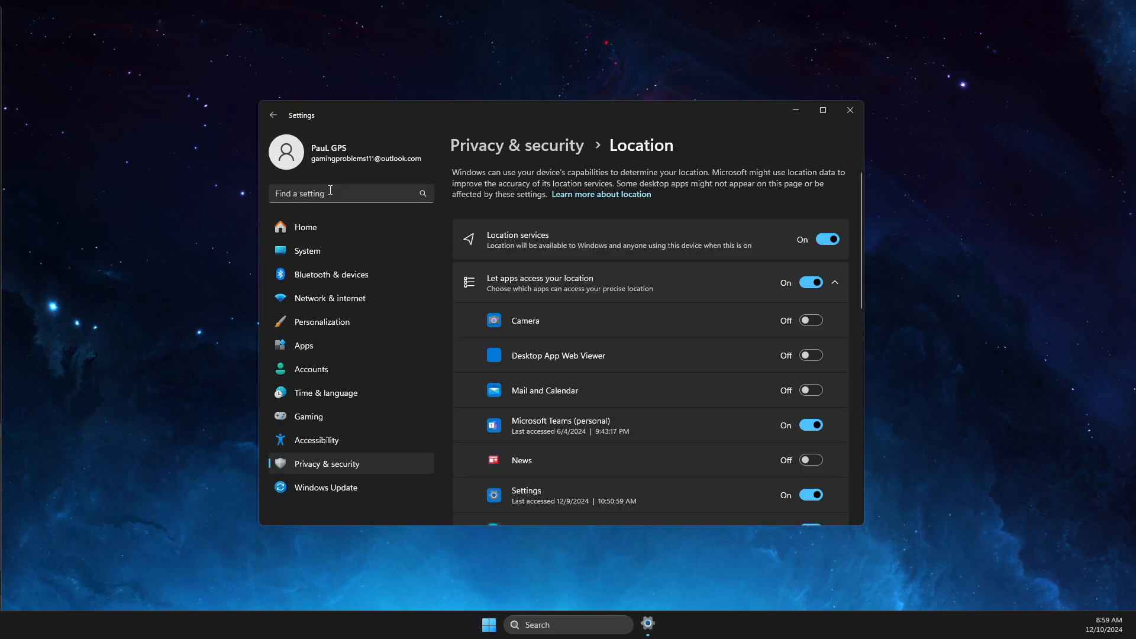
{"action": "left_click", "coordinate": [338, 321]}
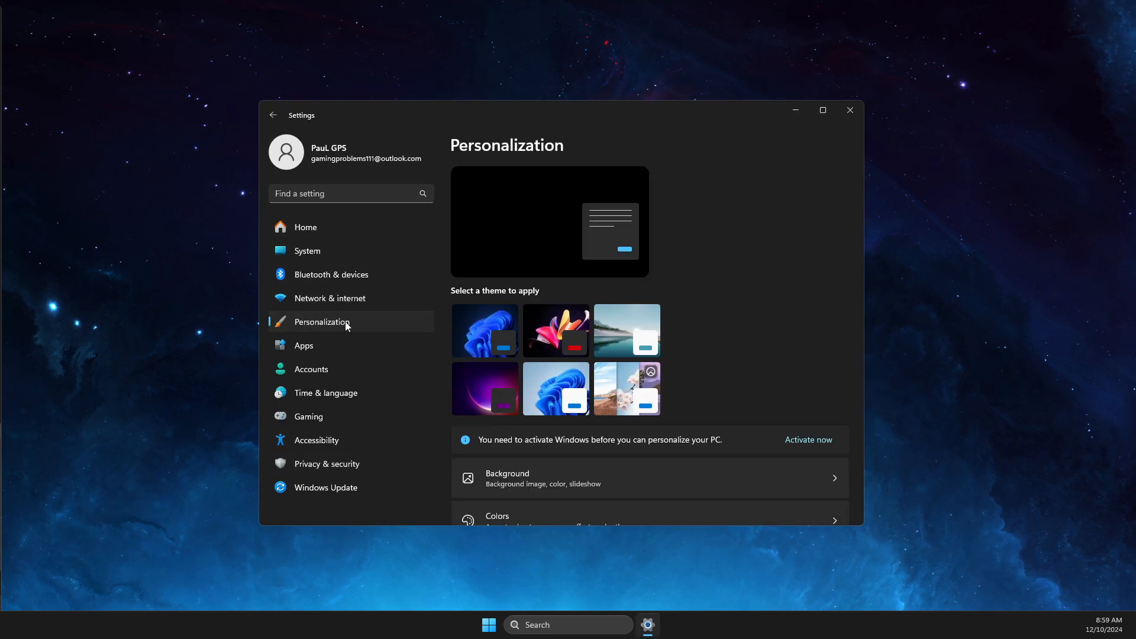
{"action": "scroll", "coordinate": [584, 397], "scroll_direction": "down", "scroll_amount": 1}
{"action": "scroll", "coordinate": [584, 396], "scroll_direction": "down", "scroll_amount": 6}
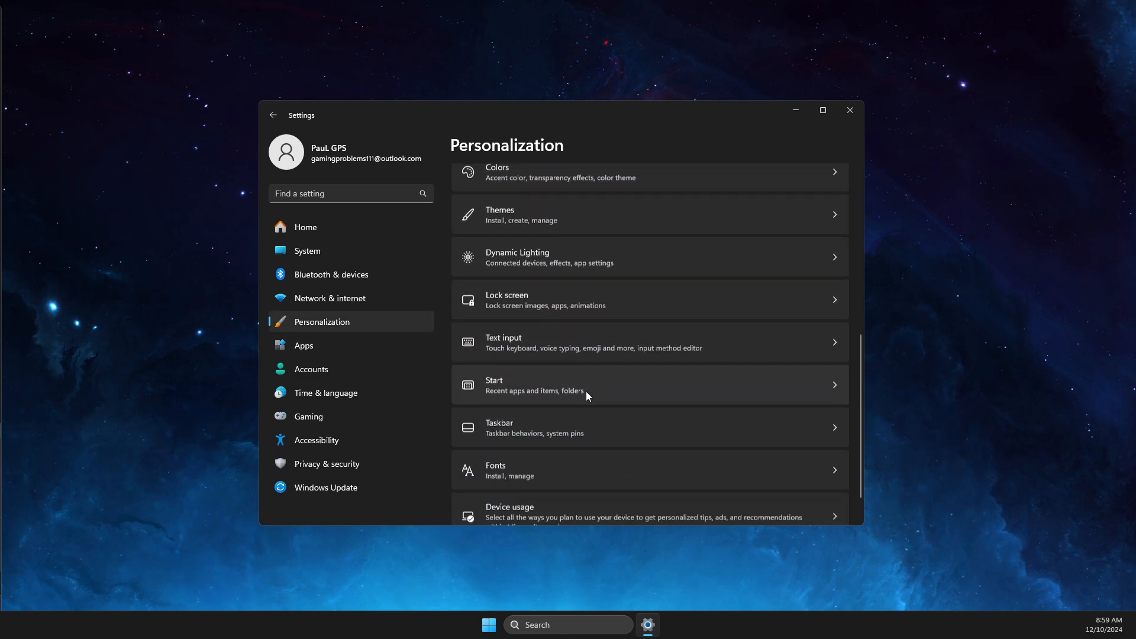
{"action": "left_click", "coordinate": [542, 377]}
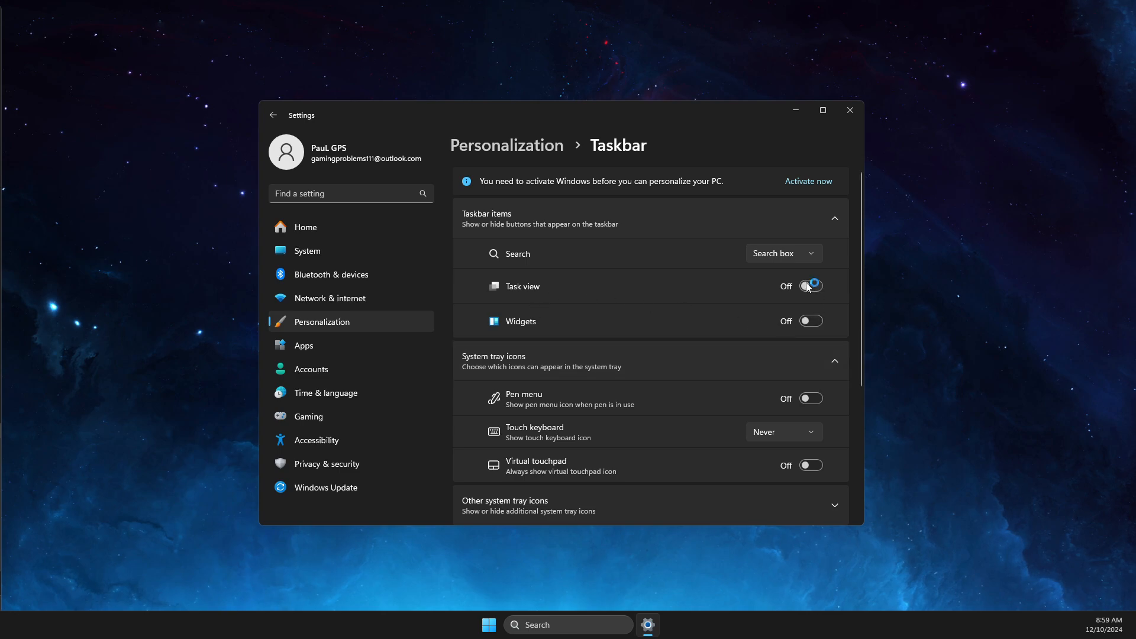
Step: Check the taskbar items and system tray icons, including Task view and Widgets, and close Settings
{"action": "scroll", "coordinate": [626, 338], "scroll_direction": "down", "scroll_amount": 3}
{"action": "scroll", "coordinate": [626, 370], "scroll_direction": "down", "scroll_amount": 1}
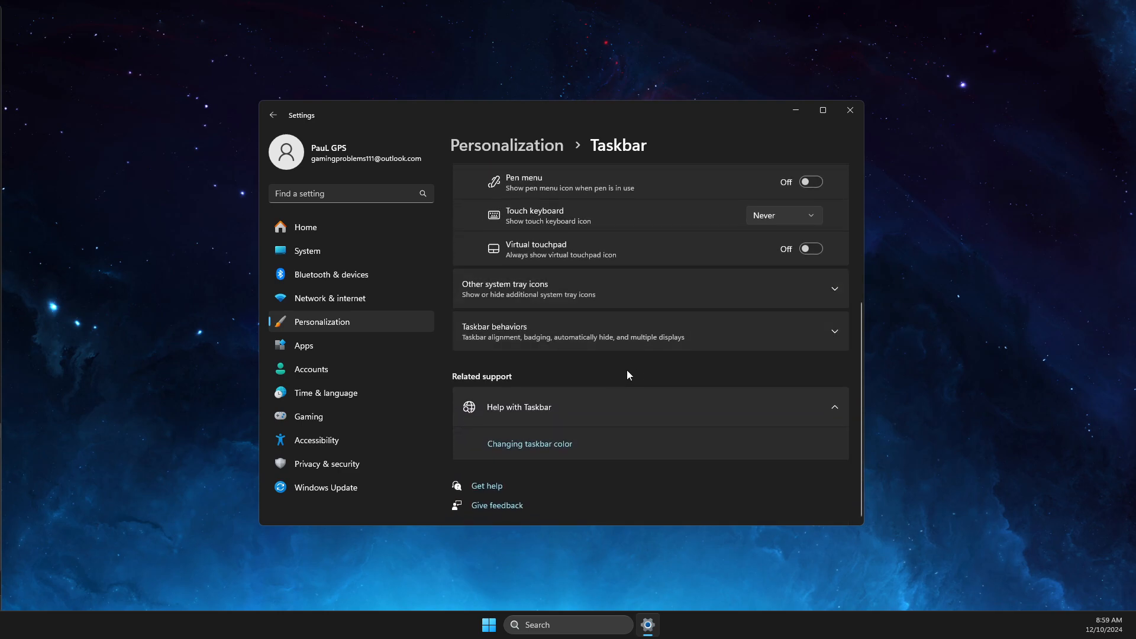
{"action": "scroll", "coordinate": [615, 352], "scroll_direction": "up", "scroll_amount": 3}
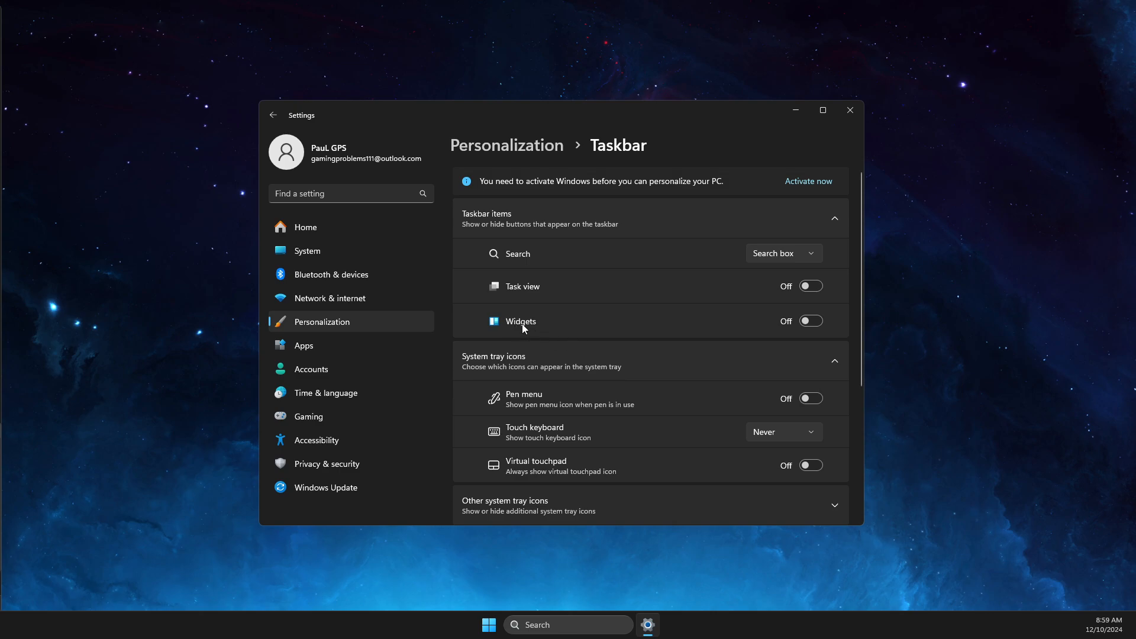
{"action": "scroll", "coordinate": [623, 367], "scroll_direction": "down", "scroll_amount": 3}
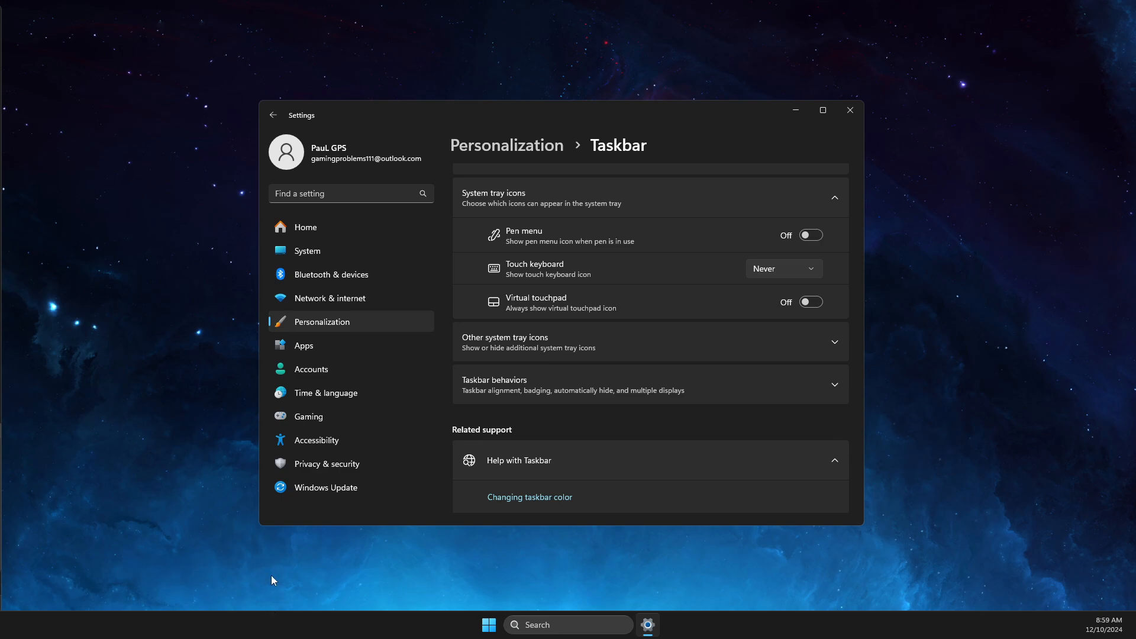
{"action": "left_click", "coordinate": [849, 111]}
Step: Search Windows for "installed apps" and open the Installed apps settings page
{"action": "left_click", "coordinate": [554, 625]}
{"action": "type", "text": "installed apps"}
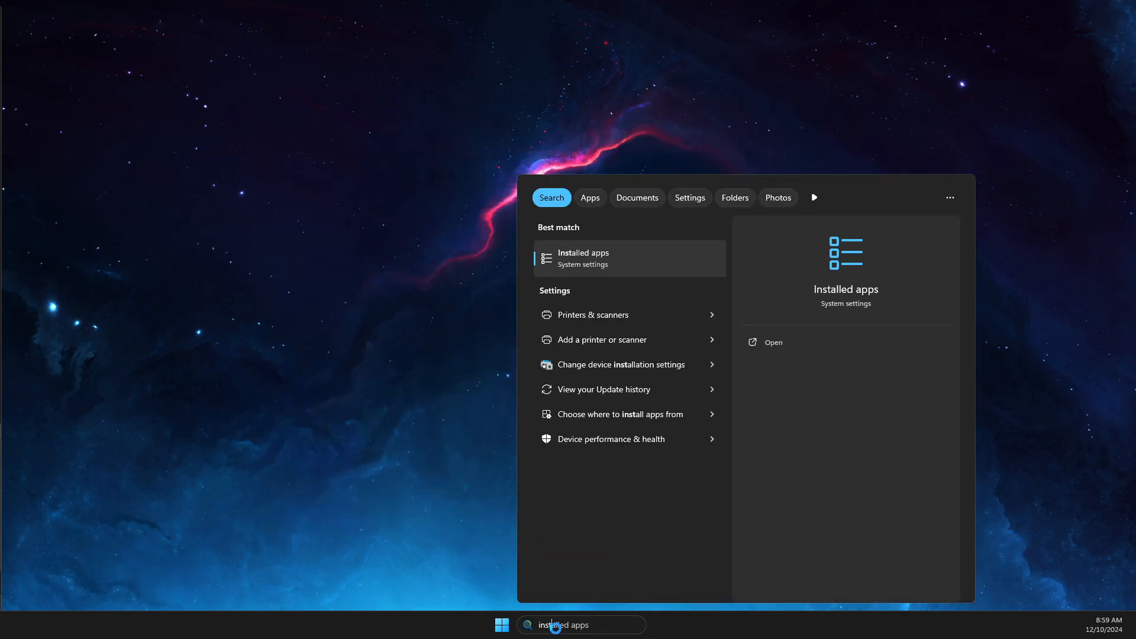
{"action": "key", "text": "Return"}
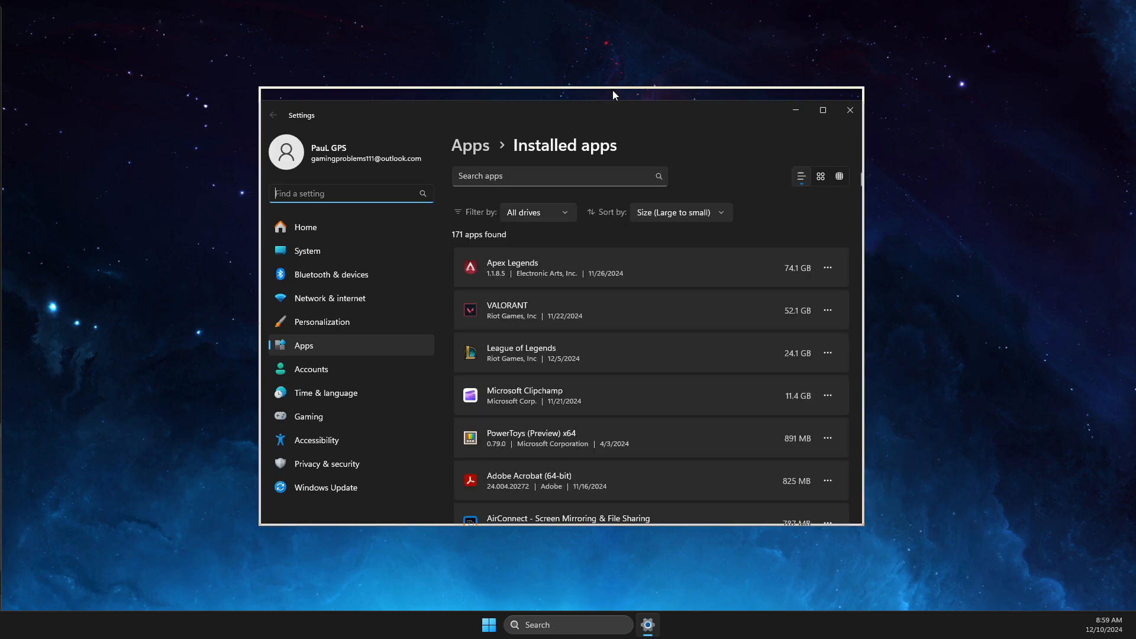
Step: Uninstall Microsoft Teams (personal) from the list of installed apps
{"action": "scroll", "coordinate": [589, 321], "scroll_direction": "down", "scroll_amount": 3}
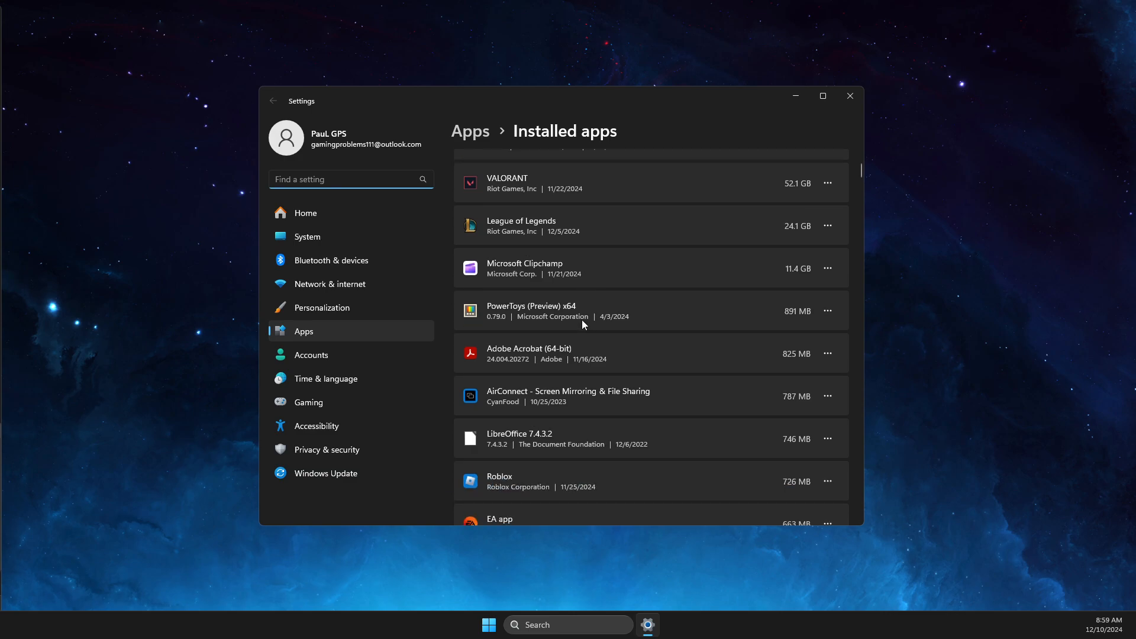
{"action": "scroll", "coordinate": [606, 325], "scroll_direction": "down", "scroll_amount": 5}
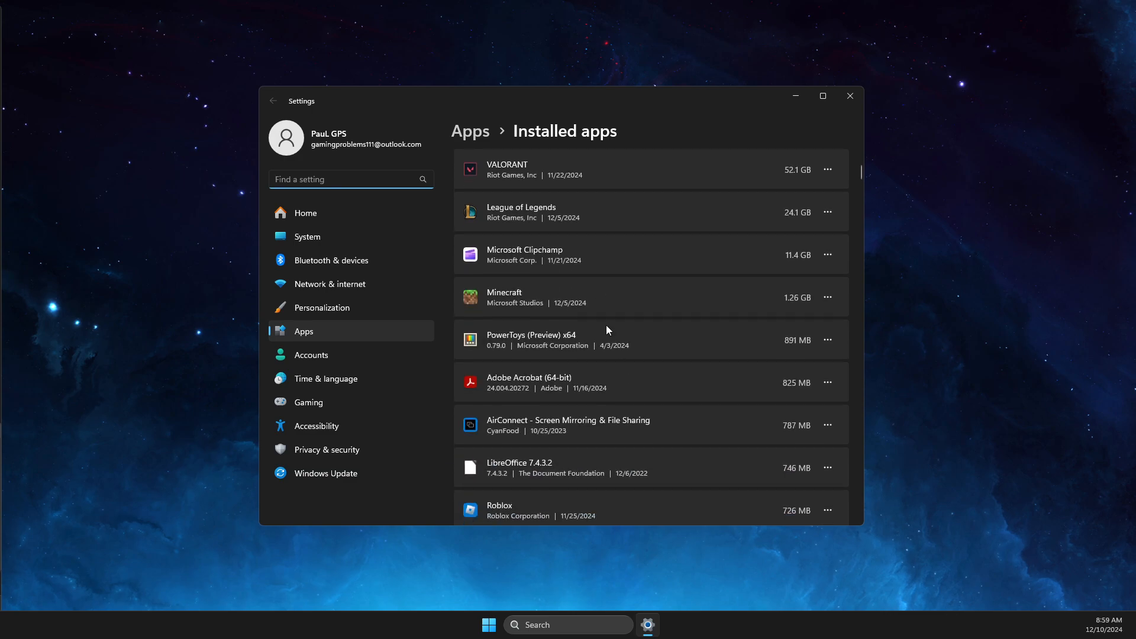
{"action": "scroll", "coordinate": [610, 324], "scroll_direction": "down", "scroll_amount": 6}
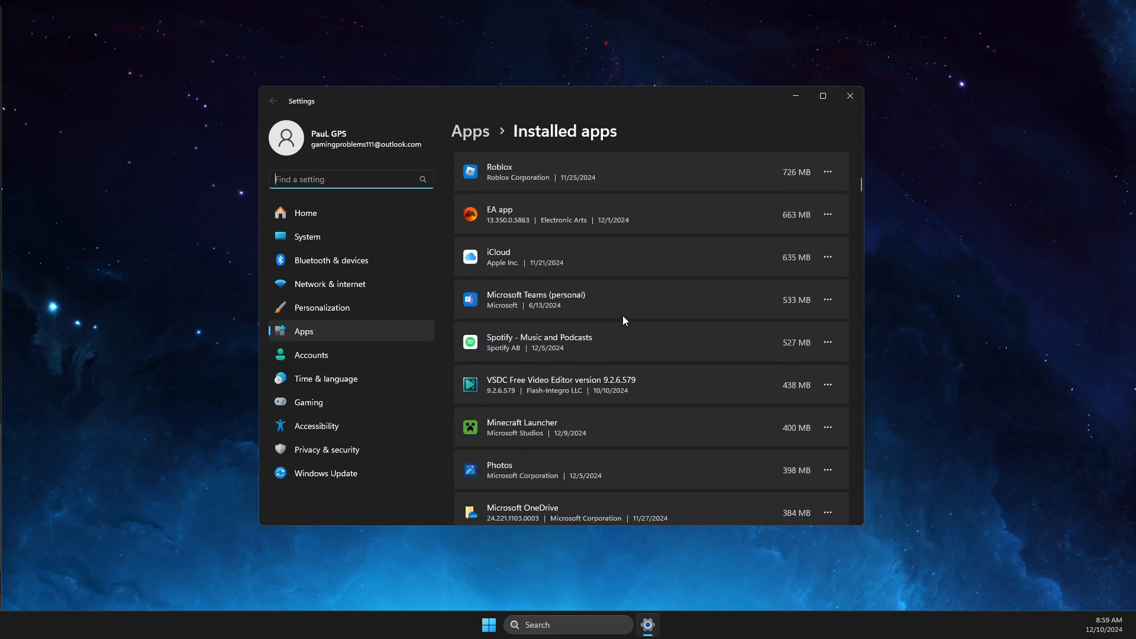
{"action": "left_click", "coordinate": [829, 300]}
{"action": "left_click", "coordinate": [707, 362]}
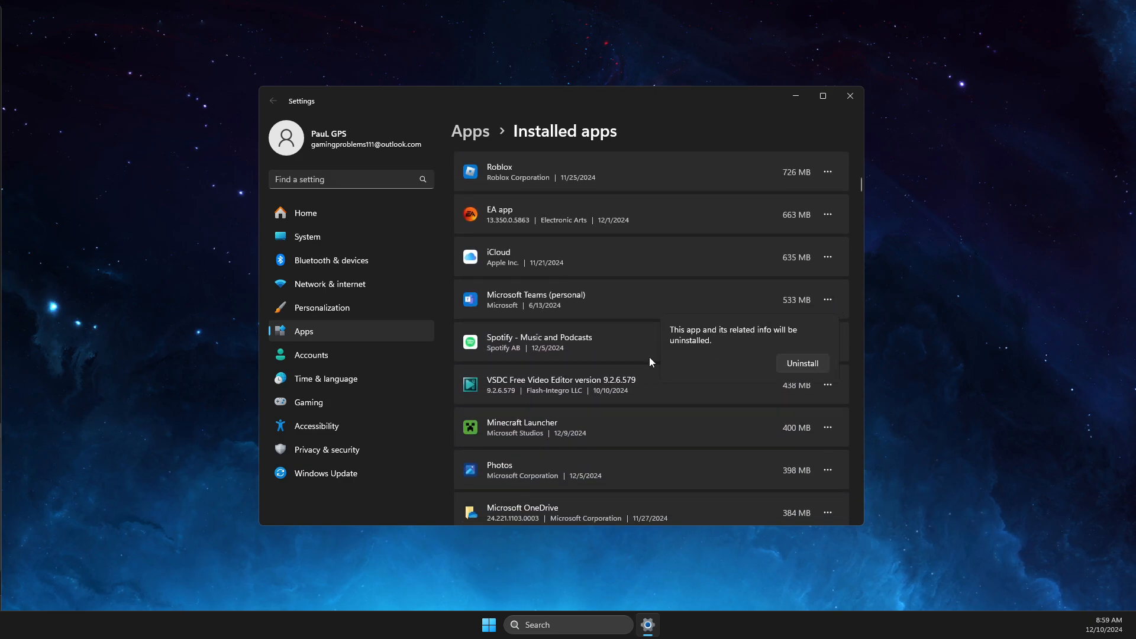
{"action": "left_click", "coordinate": [809, 364]}
Step: Start uninstalling Genshin Impact from the installed apps and confirm the removal
{"action": "scroll", "coordinate": [610, 358], "scroll_direction": "down", "scroll_amount": 3}
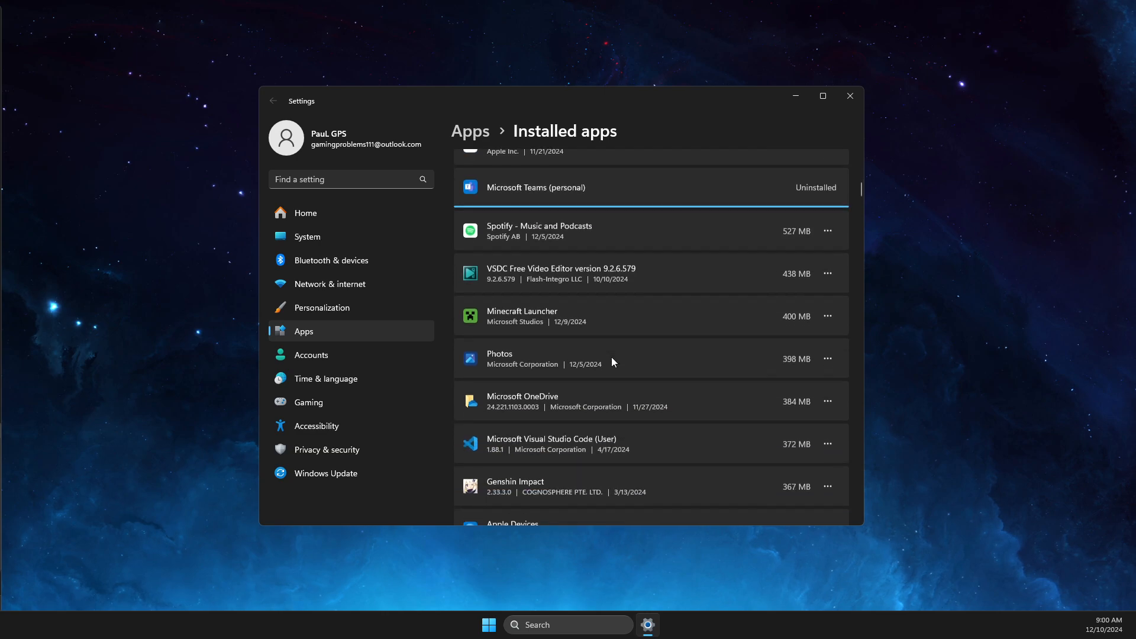
{"action": "scroll", "coordinate": [602, 357], "scroll_direction": "down", "scroll_amount": 3}
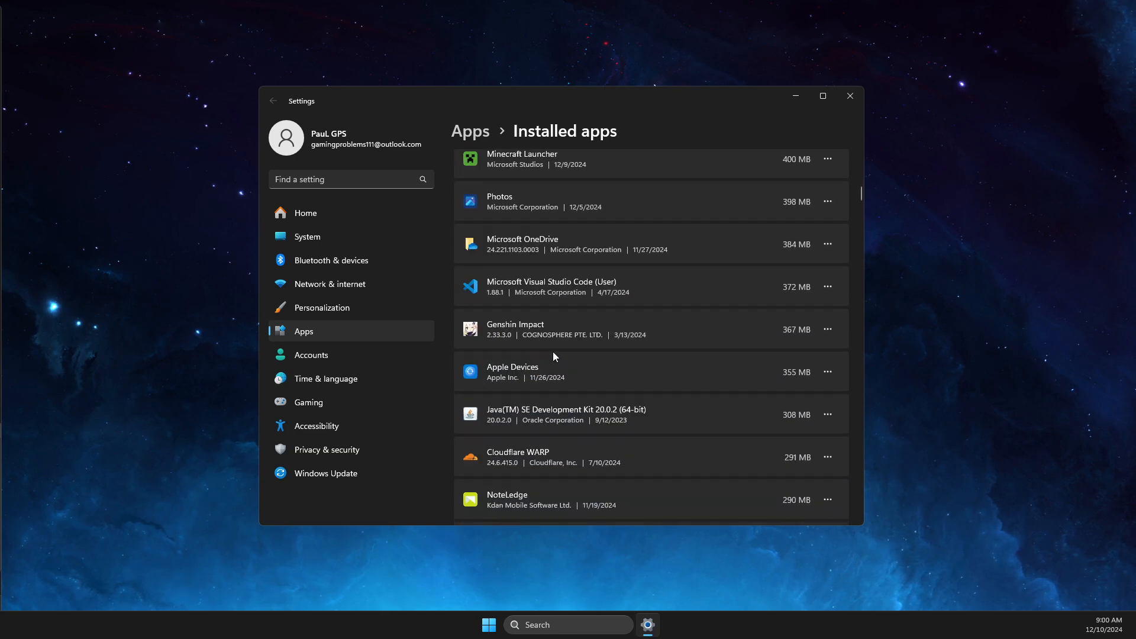
{"action": "left_click", "coordinate": [827, 329]}
{"action": "left_click", "coordinate": [704, 374]}
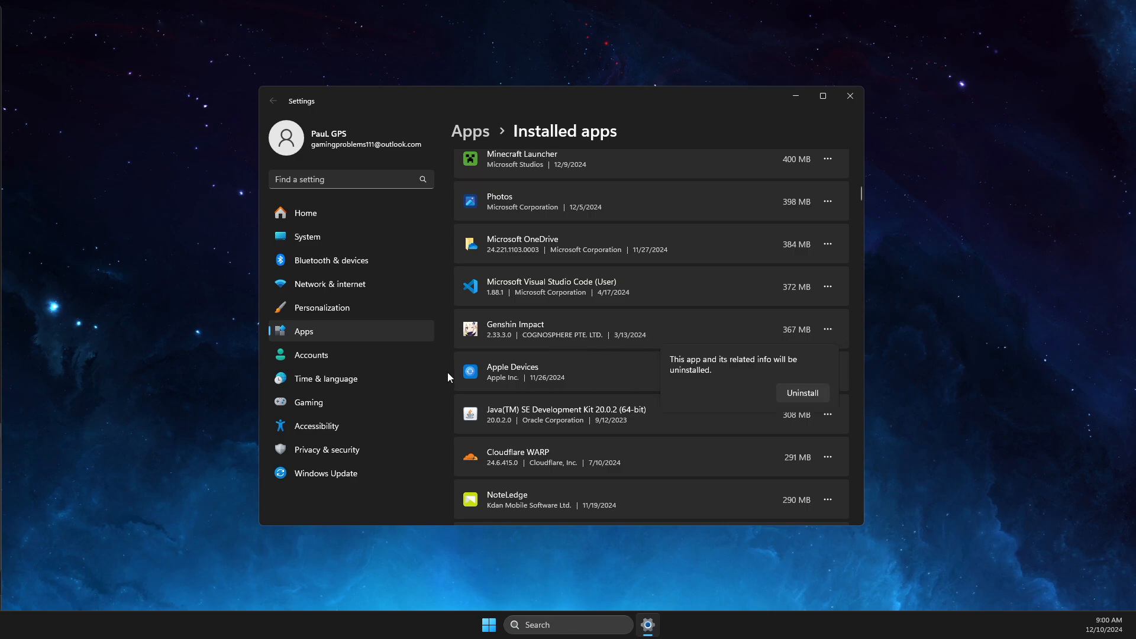
{"action": "left_click", "coordinate": [802, 393]}
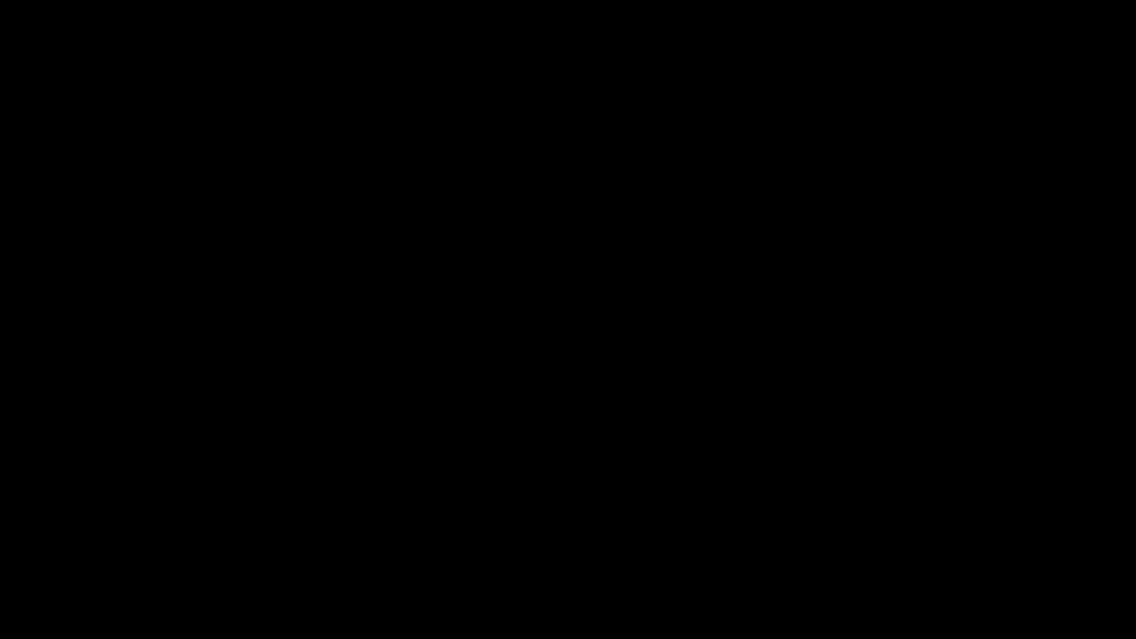
Step: Start uninstalling Razer Cortex from the installed apps and confirm the removal
{"action": "scroll", "coordinate": [577, 449], "scroll_direction": "down", "scroll_amount": 6}
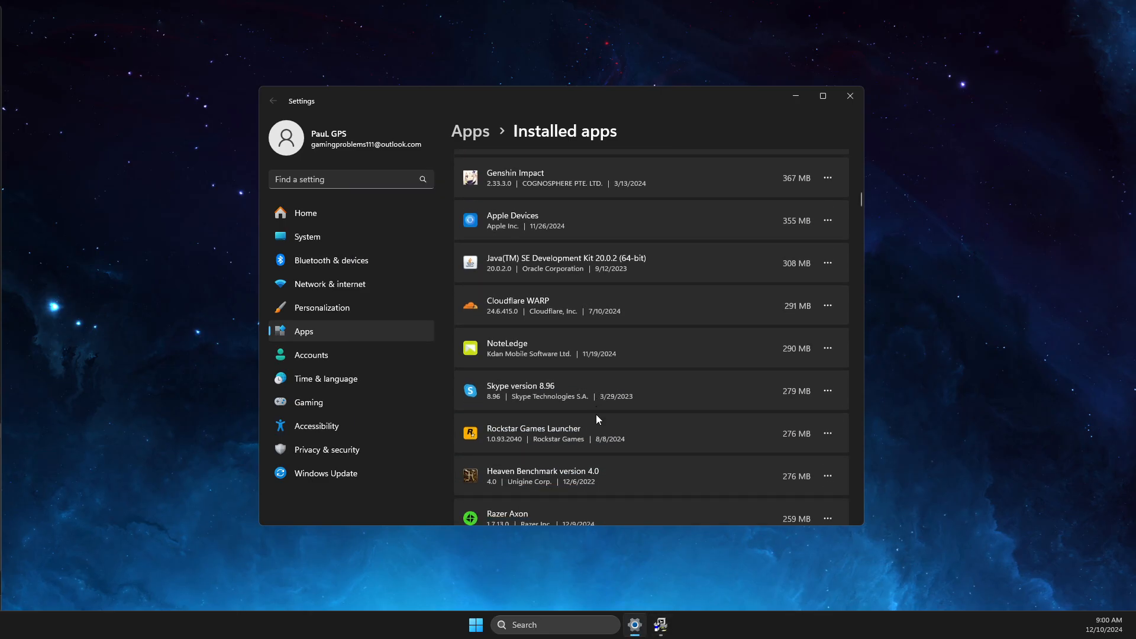
{"action": "scroll", "coordinate": [596, 416], "scroll_direction": "down", "scroll_amount": 3}
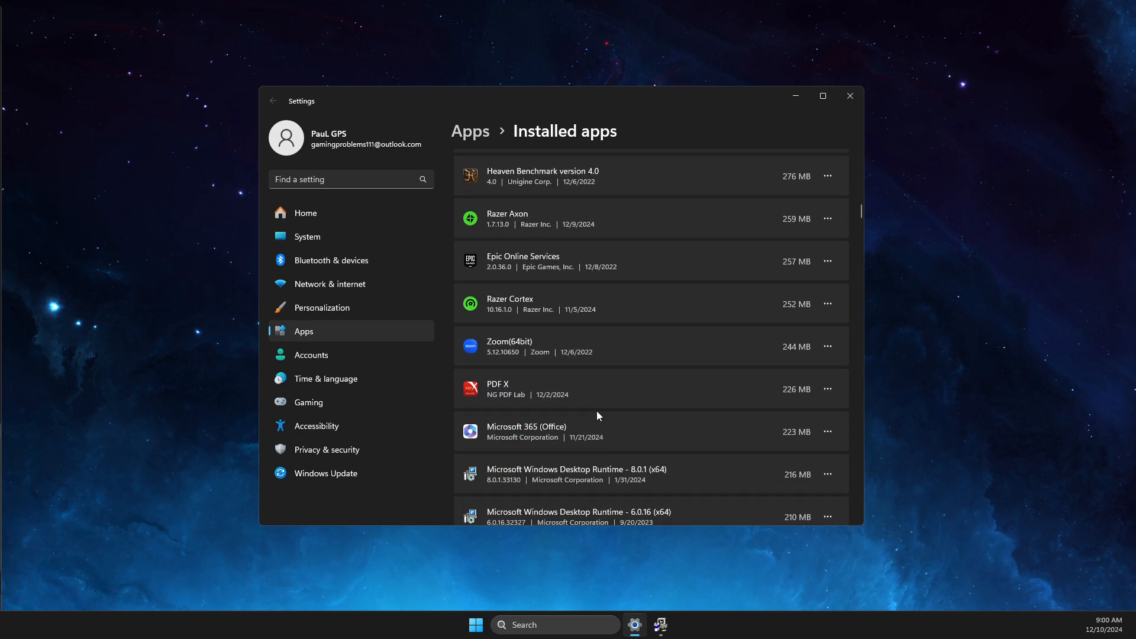
{"action": "left_click", "coordinate": [819, 304]}
{"action": "left_click", "coordinate": [689, 348]}
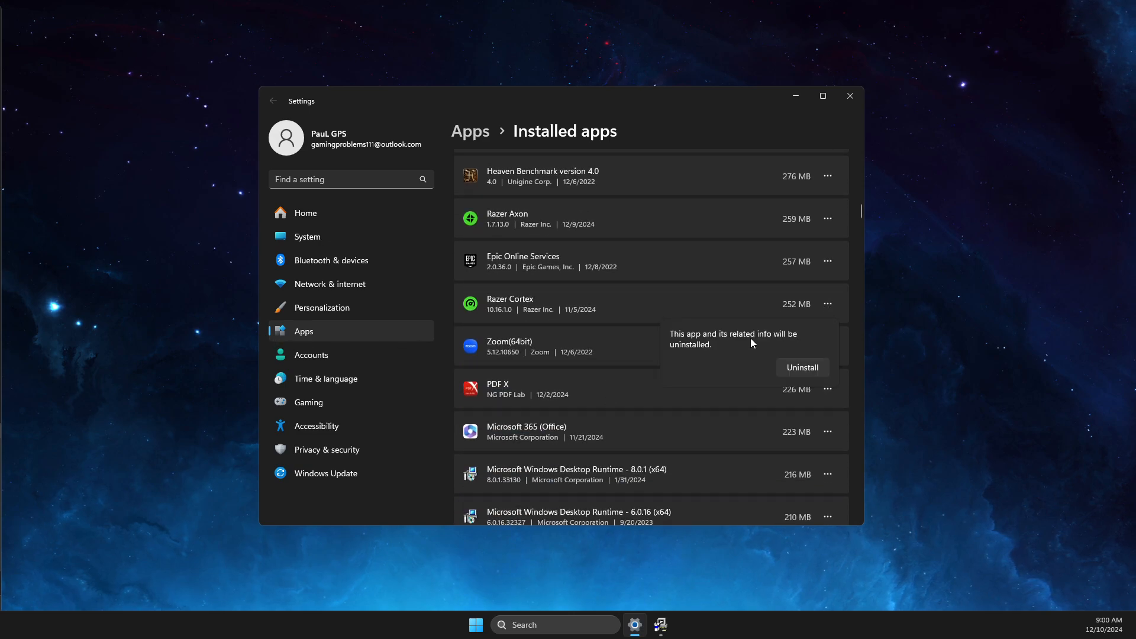
{"action": "left_click", "coordinate": [805, 368]}
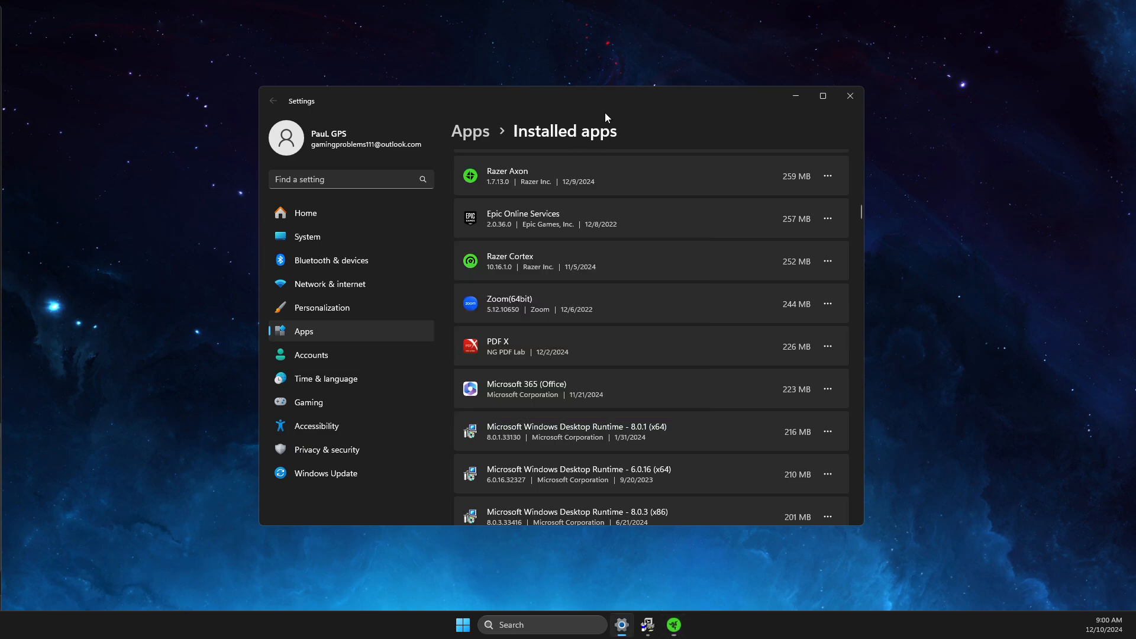
Step: Look through the remaining installed apps for other unneeded software
{"action": "scroll", "coordinate": [627, 269], "scroll_direction": "down", "scroll_amount": 7}
{"action": "scroll", "coordinate": [637, 262], "scroll_direction": "down", "scroll_amount": 15}
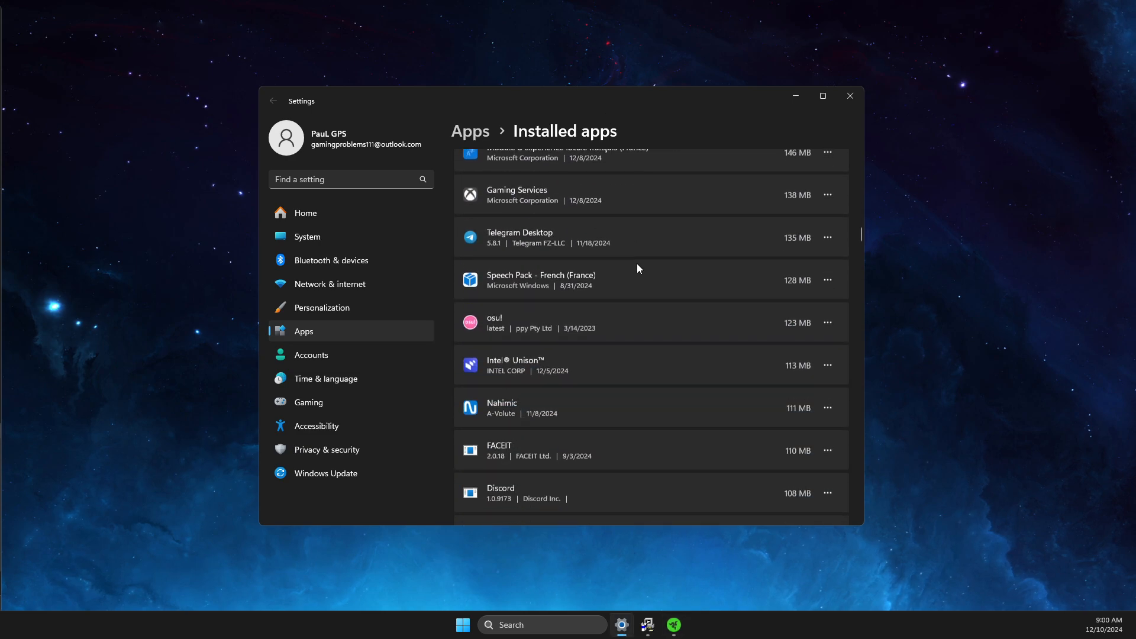
{"action": "scroll", "coordinate": [632, 258], "scroll_direction": "down", "scroll_amount": 3}
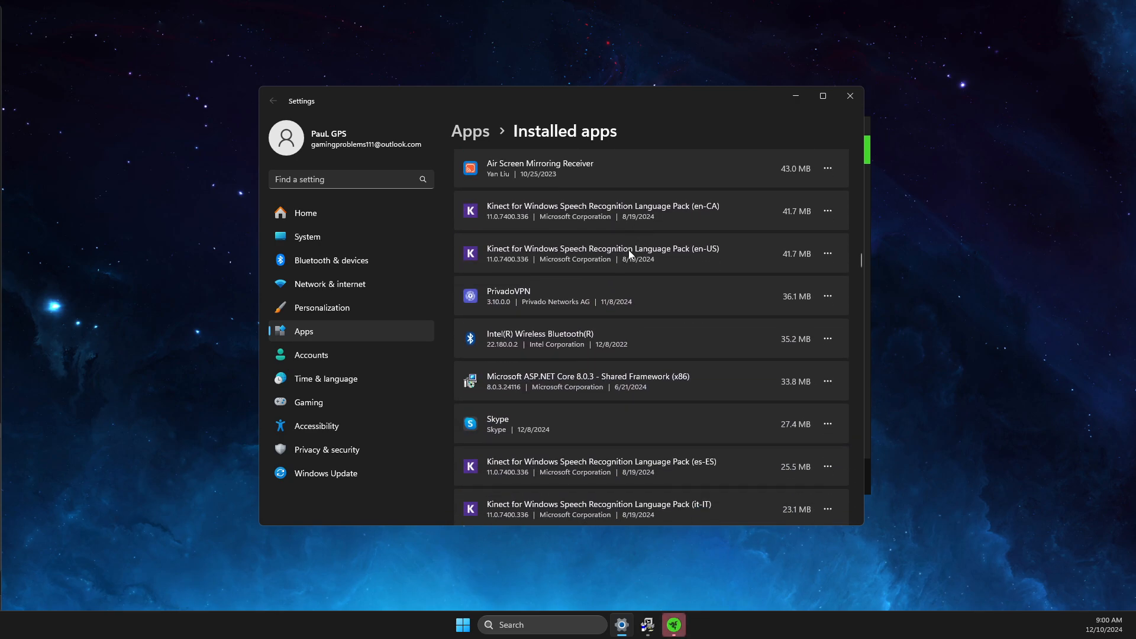
{"action": "scroll", "coordinate": [573, 264], "scroll_direction": "up", "scroll_amount": 4}
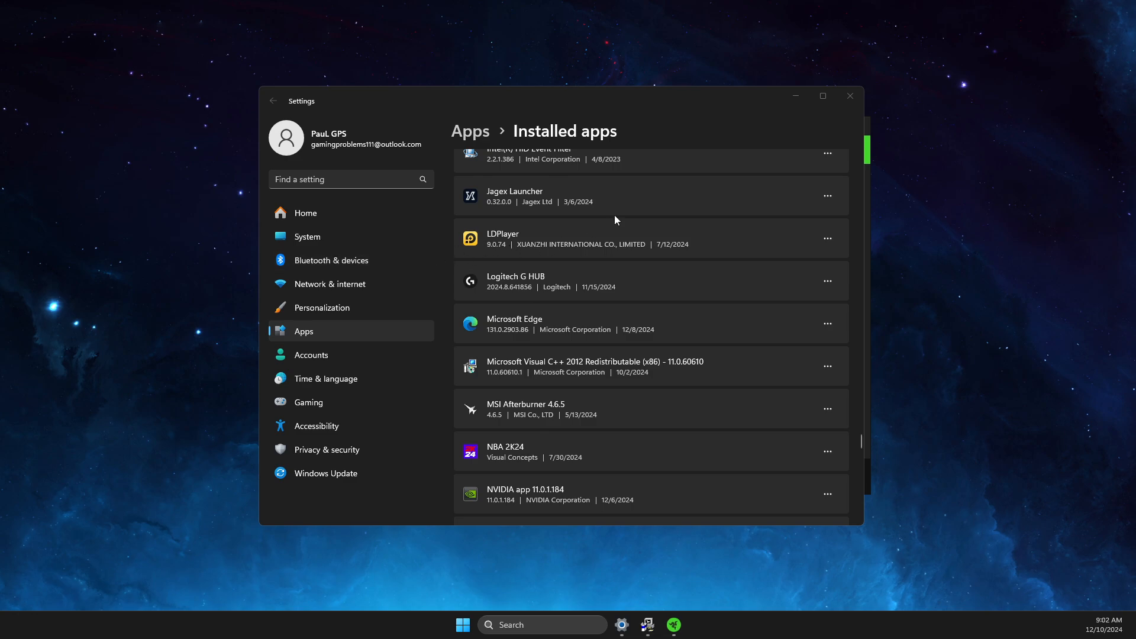
Step: Open the selection of software to uninstall in the Razer Gaming Software window and return to Settings
{"action": "left_click", "coordinate": [868, 155]}
{"action": "left_click", "coordinate": [532, 391]}
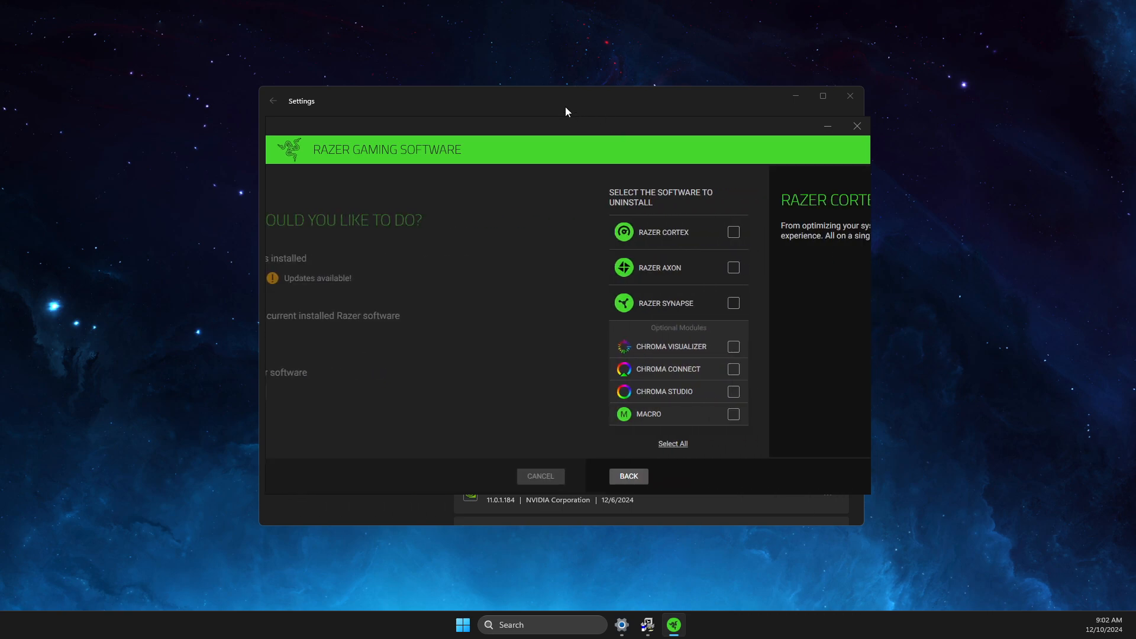
{"action": "left_click", "coordinate": [565, 108]}
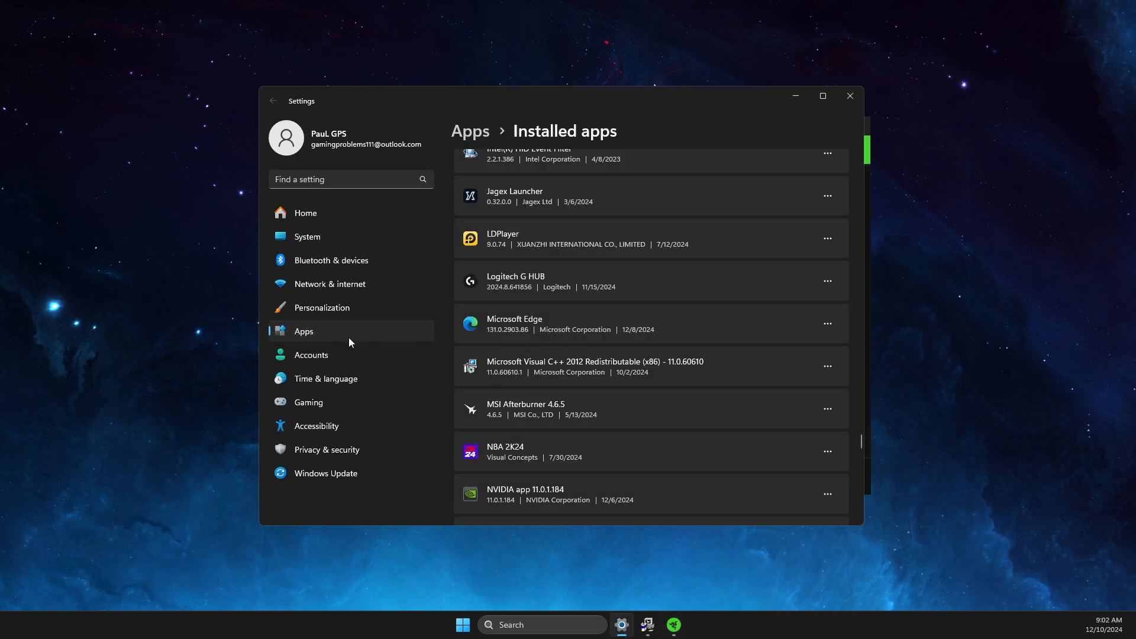
Step: Open the Apps for websites settings and turn off both Adobe Acrobat Reader entries and both Maps entries
{"action": "left_click", "coordinate": [326, 332]}
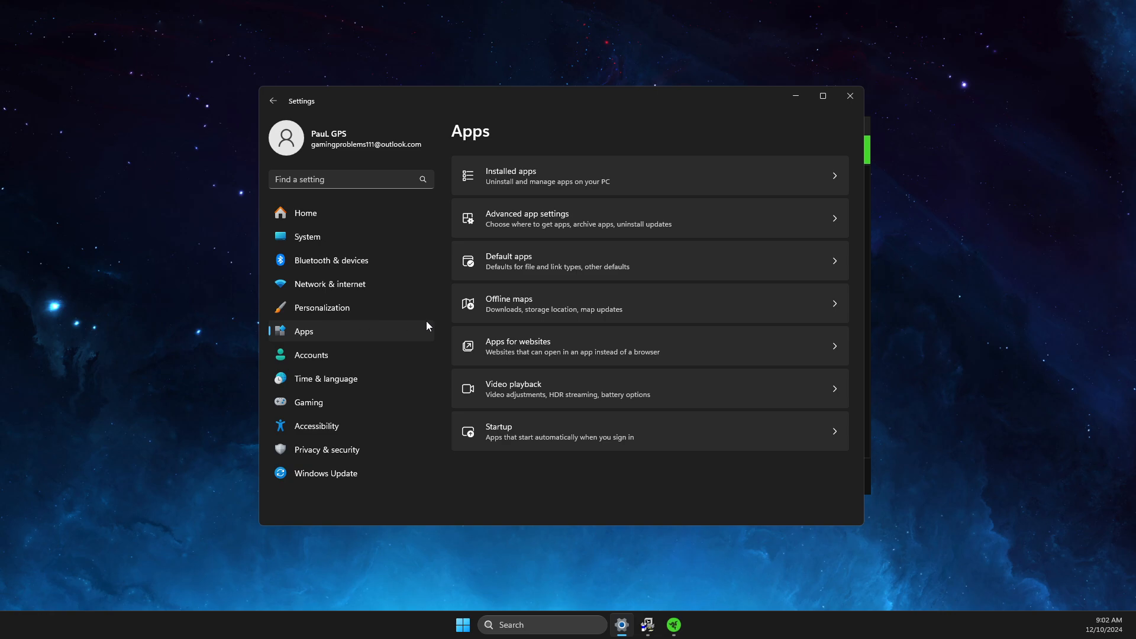
{"action": "left_click", "coordinate": [492, 354]}
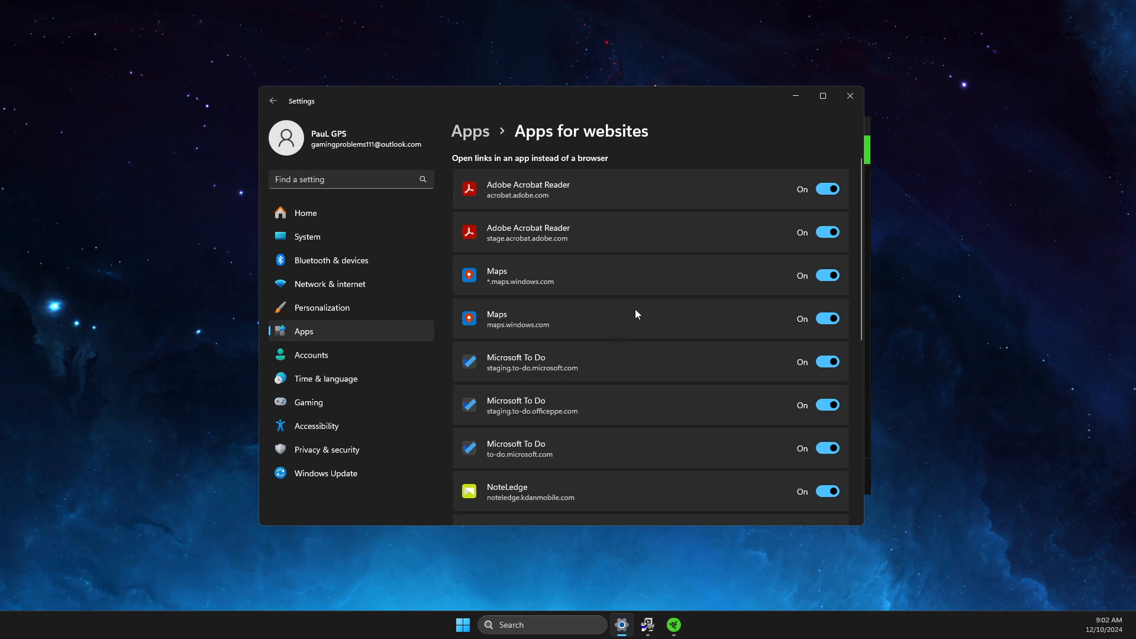
{"action": "scroll", "coordinate": [635, 311], "scroll_direction": "down", "scroll_amount": 6}
{"action": "scroll", "coordinate": [634, 310], "scroll_direction": "up", "scroll_amount": 8}
{"action": "left_click", "coordinate": [832, 191]}
{"action": "left_click", "coordinate": [833, 271]}
{"action": "left_click", "coordinate": [829, 319]}
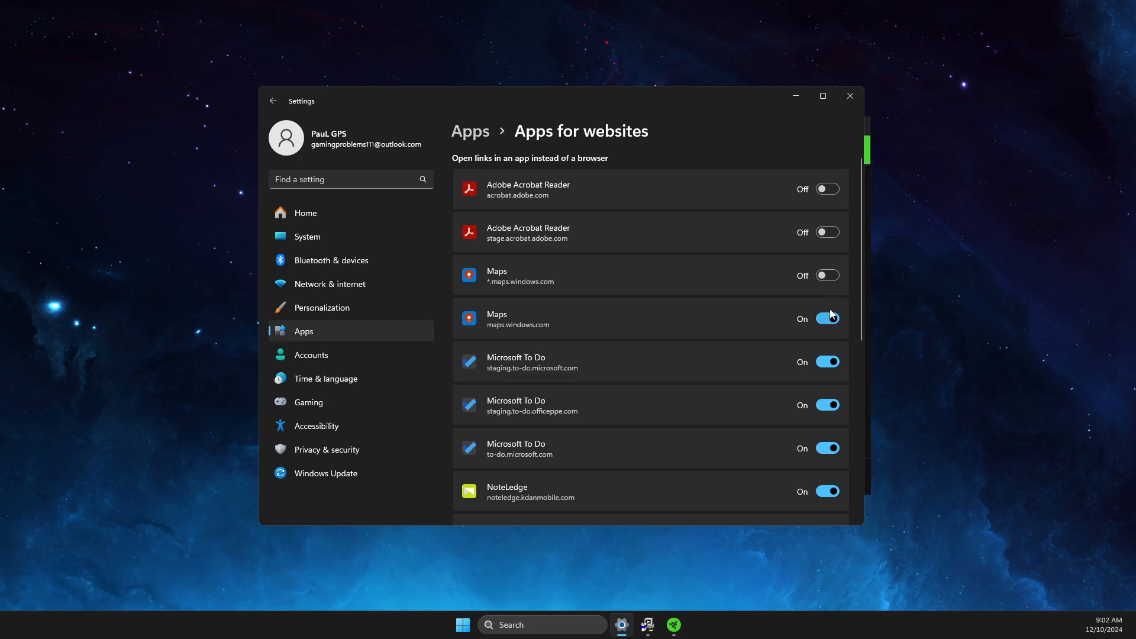
Step: Turn off opening website links in an app for the three Microsoft To Do entries and NoteLedge
{"action": "scroll", "coordinate": [828, 325], "scroll_direction": "down", "scroll_amount": 2}
{"action": "left_click", "coordinate": [825, 250]}
{"action": "left_click", "coordinate": [827, 291]}
{"action": "left_click", "coordinate": [829, 335]}
{"action": "left_click", "coordinate": [829, 378]}
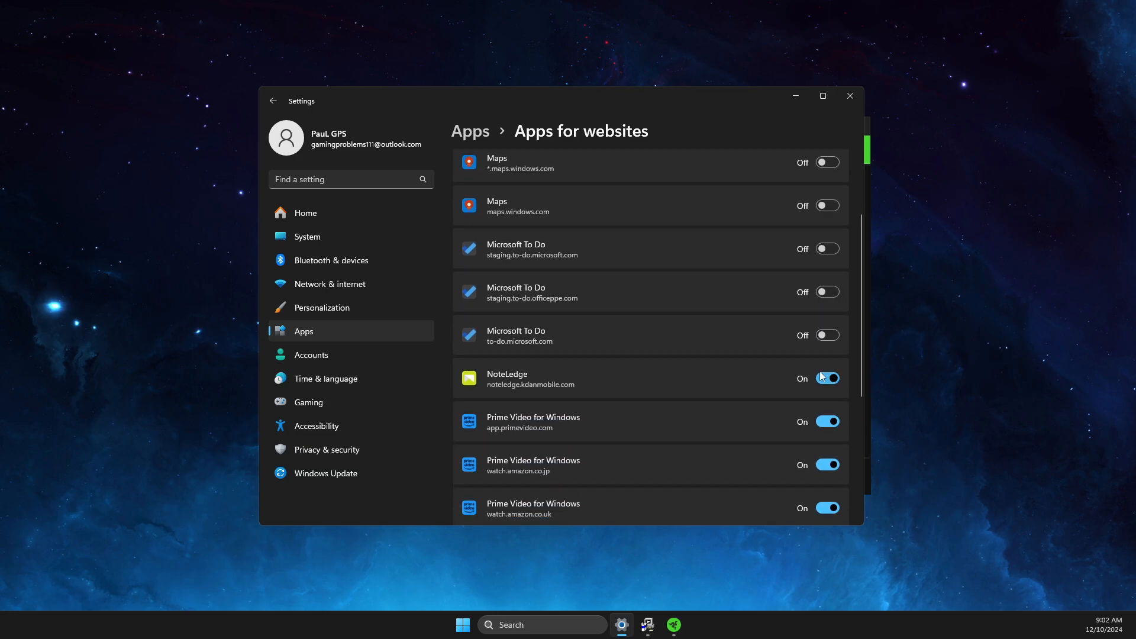
Step: Turn off opening website links in an app for all five Prime Video for Windows entries
{"action": "left_click", "coordinate": [833, 421]}
{"action": "scroll", "coordinate": [833, 423], "scroll_direction": "down", "scroll_amount": 3}
{"action": "left_click", "coordinate": [833, 295]}
{"action": "left_click", "coordinate": [828, 339]}
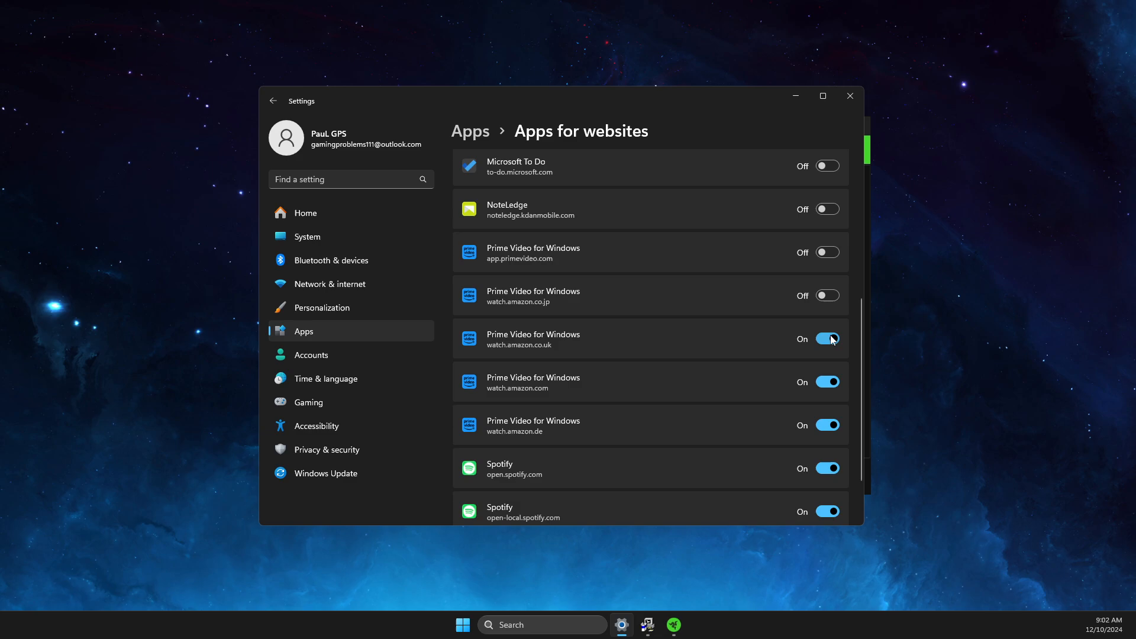
{"action": "left_click", "coordinate": [828, 382]}
{"action": "left_click", "coordinate": [826, 425]}
Step: Turn off both Spotify entries, open.spotify.com and open-local.spotify.com, in the Apps for websites settings
{"action": "scroll", "coordinate": [826, 414], "scroll_direction": "down", "scroll_amount": 2}
{"action": "left_click", "coordinate": [827, 396]}
{"action": "left_click", "coordinate": [828, 440]}
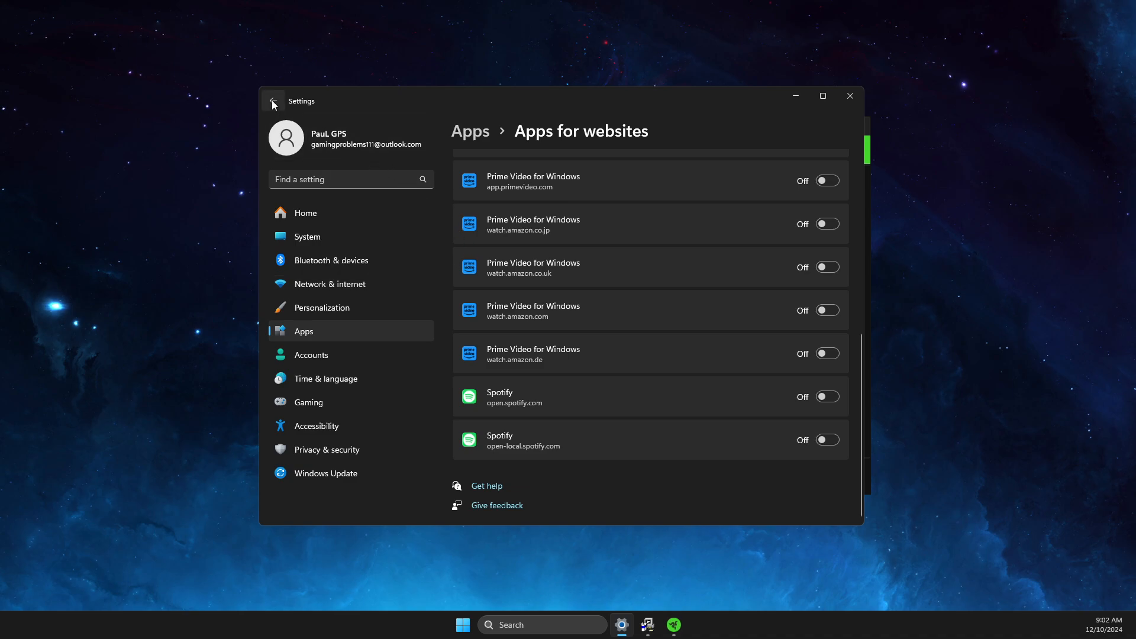
Step: Check the Game Bar controller option and the Captures recording preferences in the Gaming settings
{"action": "left_click", "coordinate": [308, 403]}
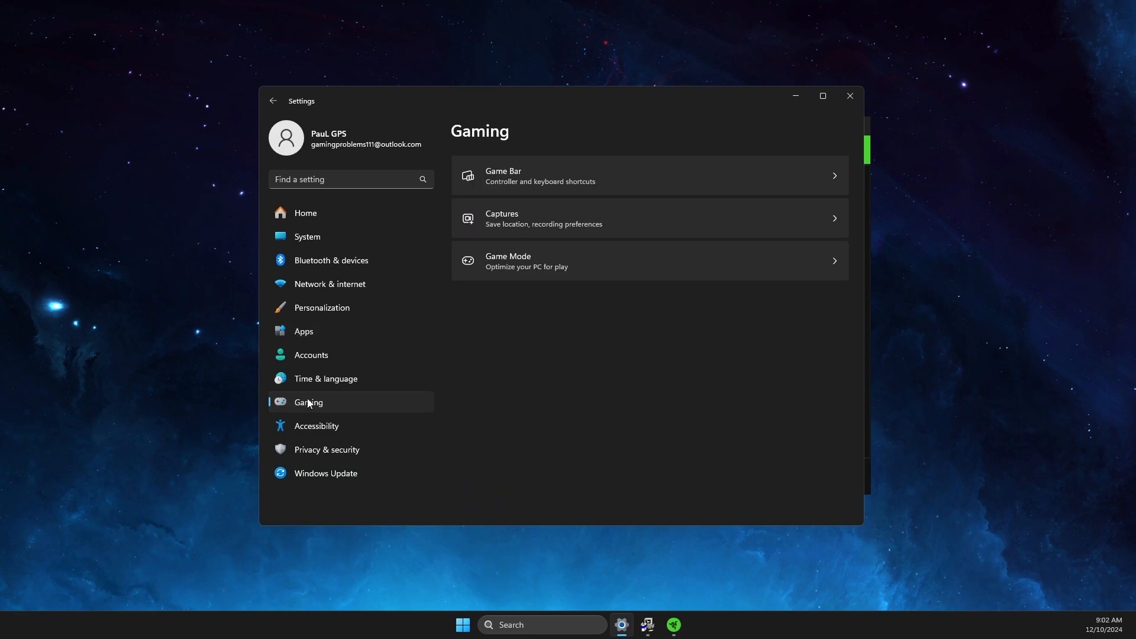
{"action": "left_click", "coordinate": [513, 174]}
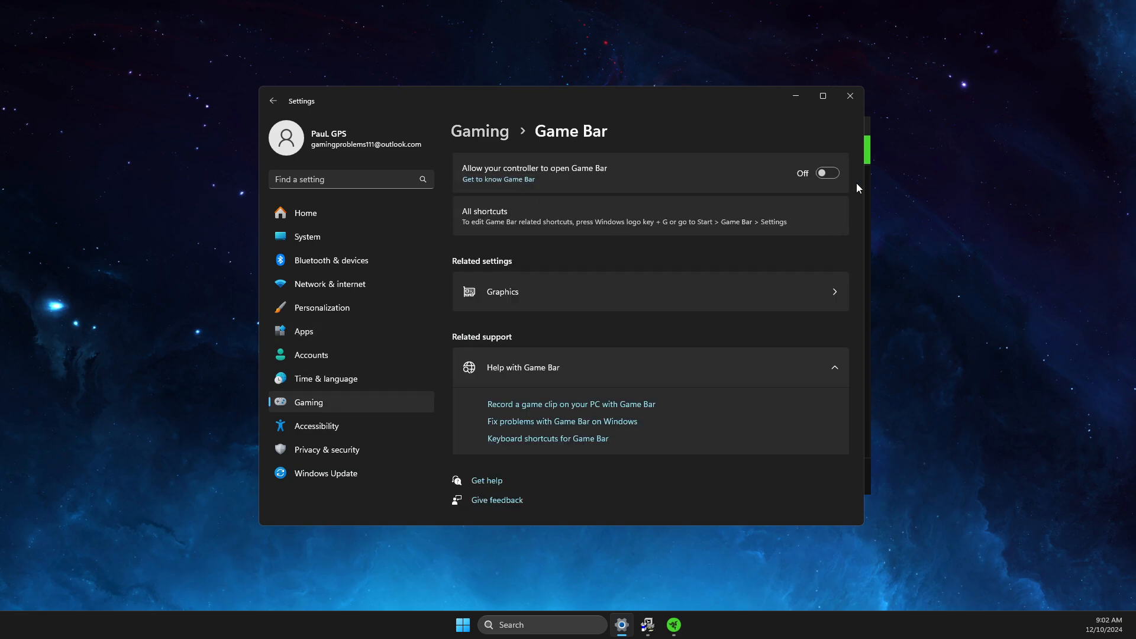
{"action": "left_click", "coordinate": [273, 101]}
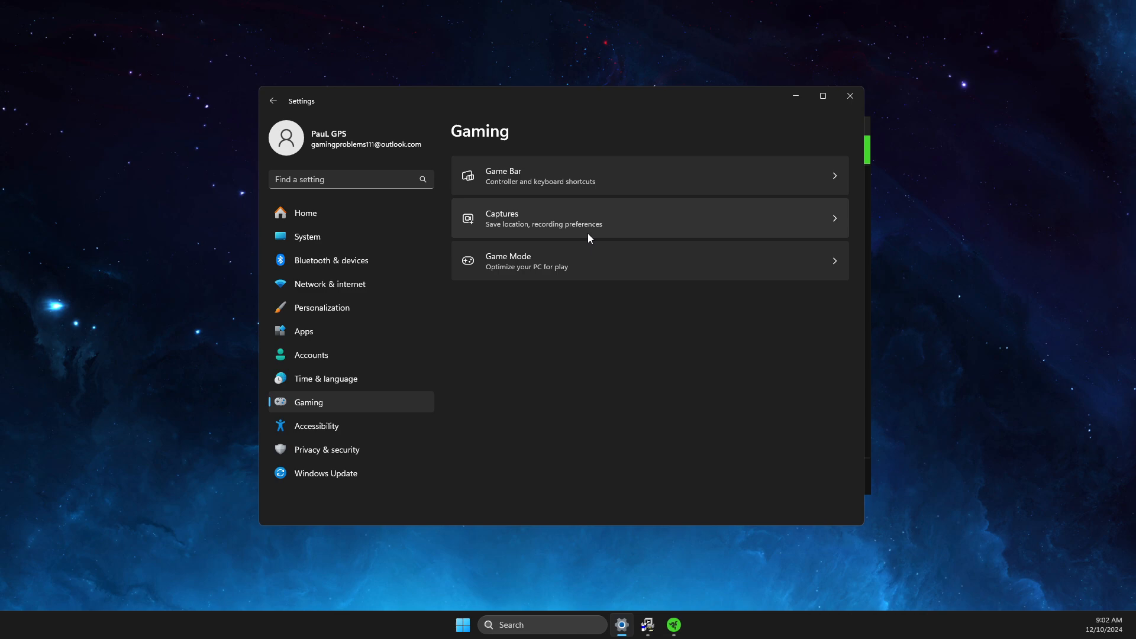
{"action": "left_click", "coordinate": [524, 228]}
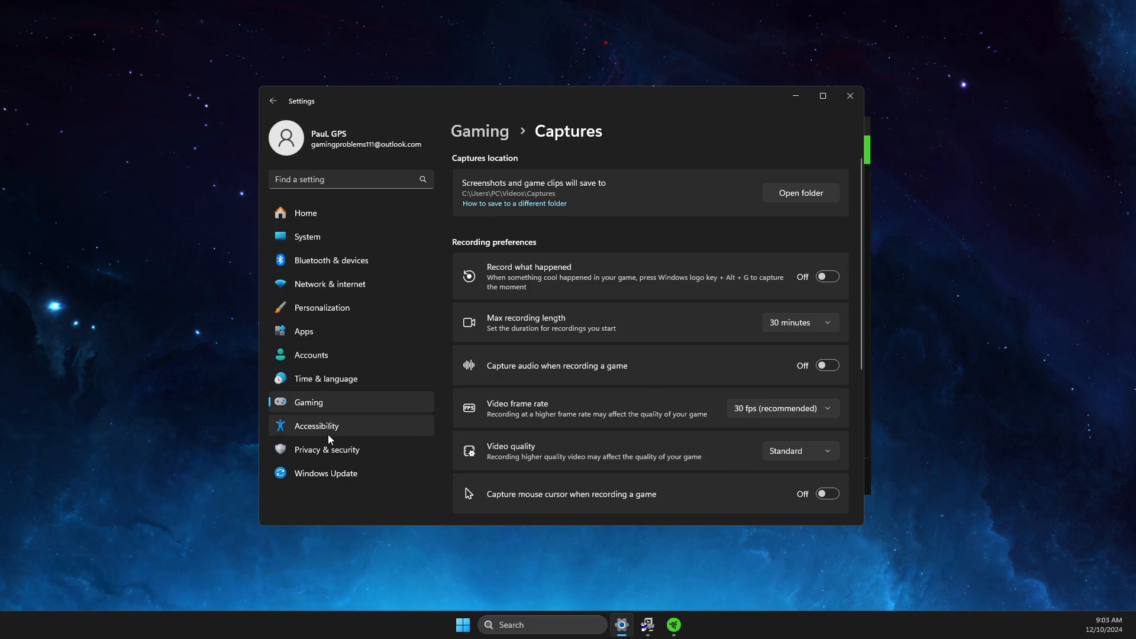
Step: Check the General permissions in the Privacy & security settings and return to the category overview
{"action": "left_click", "coordinate": [332, 452]}
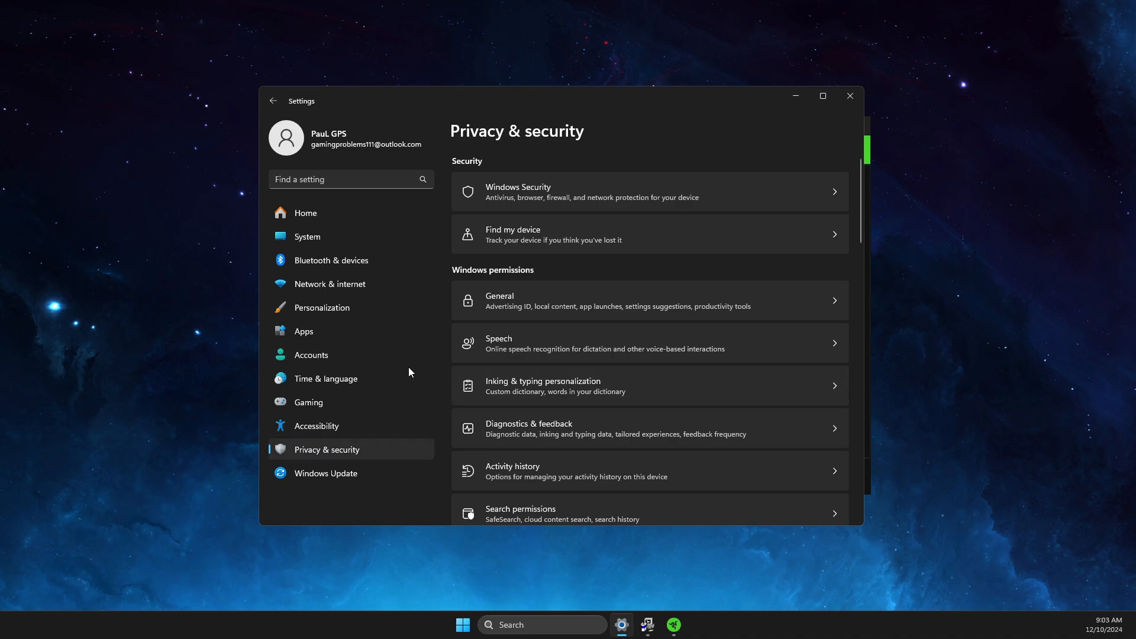
{"action": "left_click", "coordinate": [503, 302]}
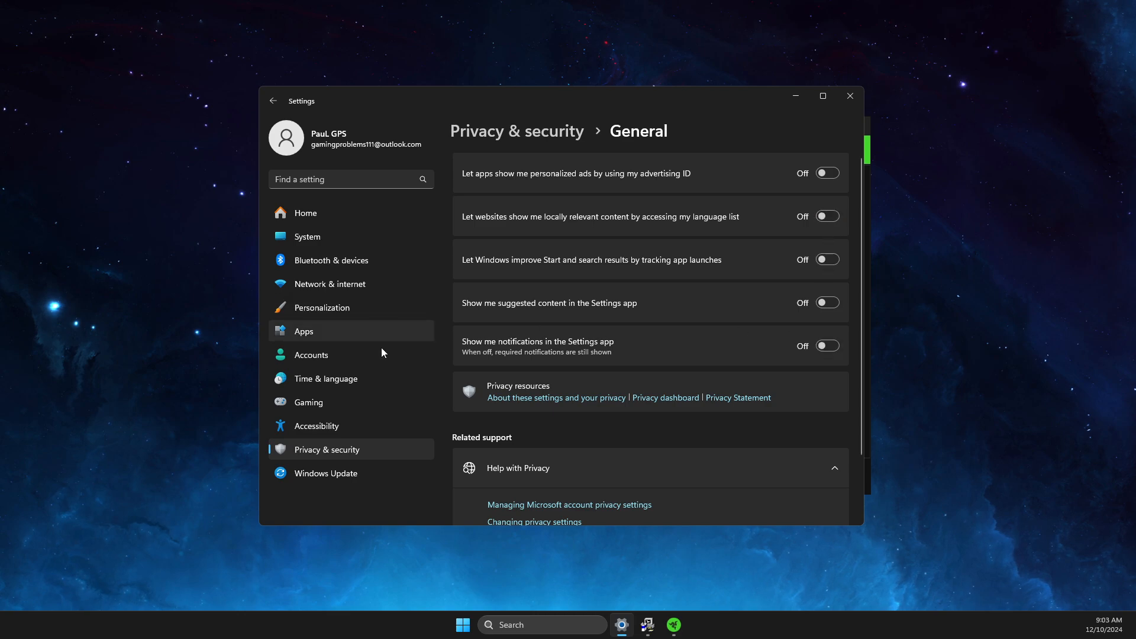
{"action": "left_click", "coordinate": [325, 452]}
Step: Open the Location permissions and turn off location access for Skype, Settings and Start Experiences App
{"action": "scroll", "coordinate": [609, 421], "scroll_direction": "down", "scroll_amount": 5}
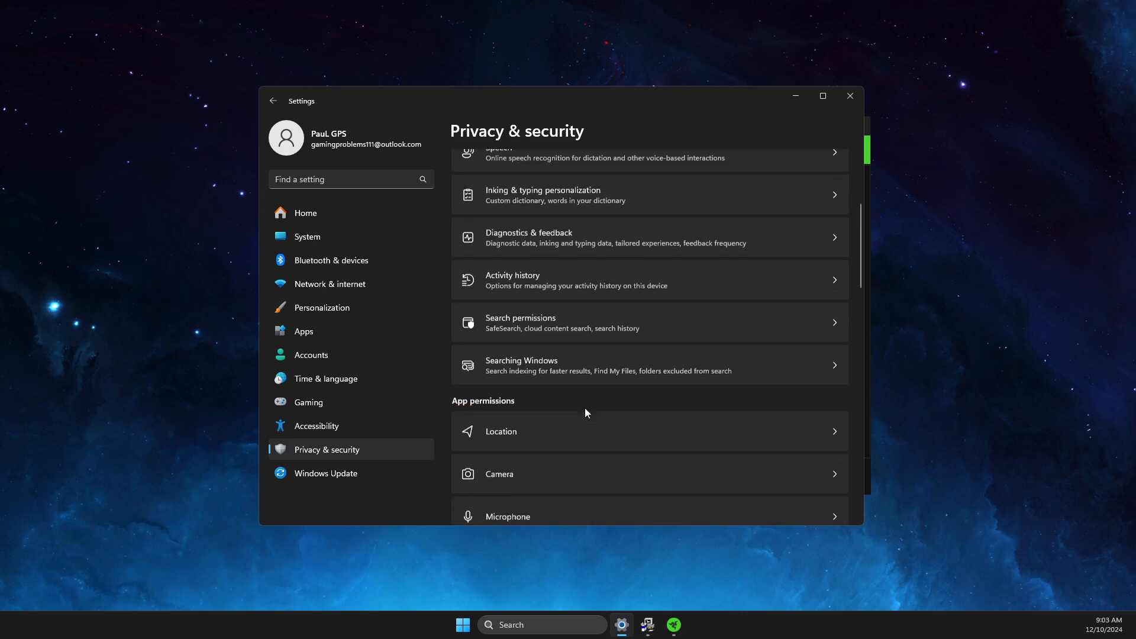
{"action": "left_click", "coordinate": [528, 397]}
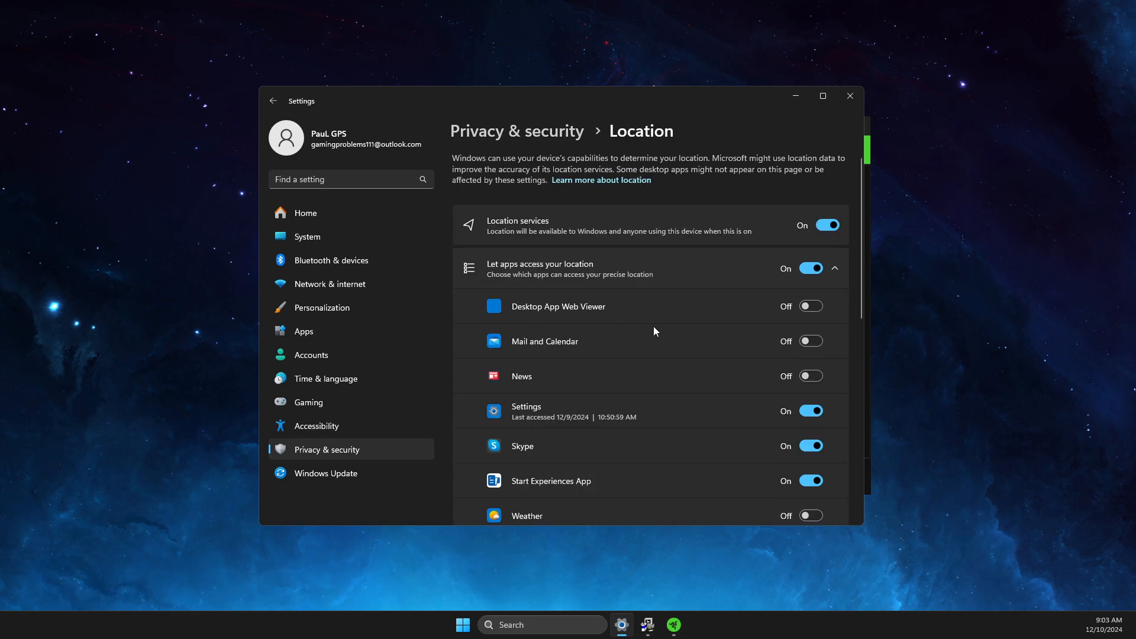
{"action": "scroll", "coordinate": [654, 329], "scroll_direction": "down", "scroll_amount": 2}
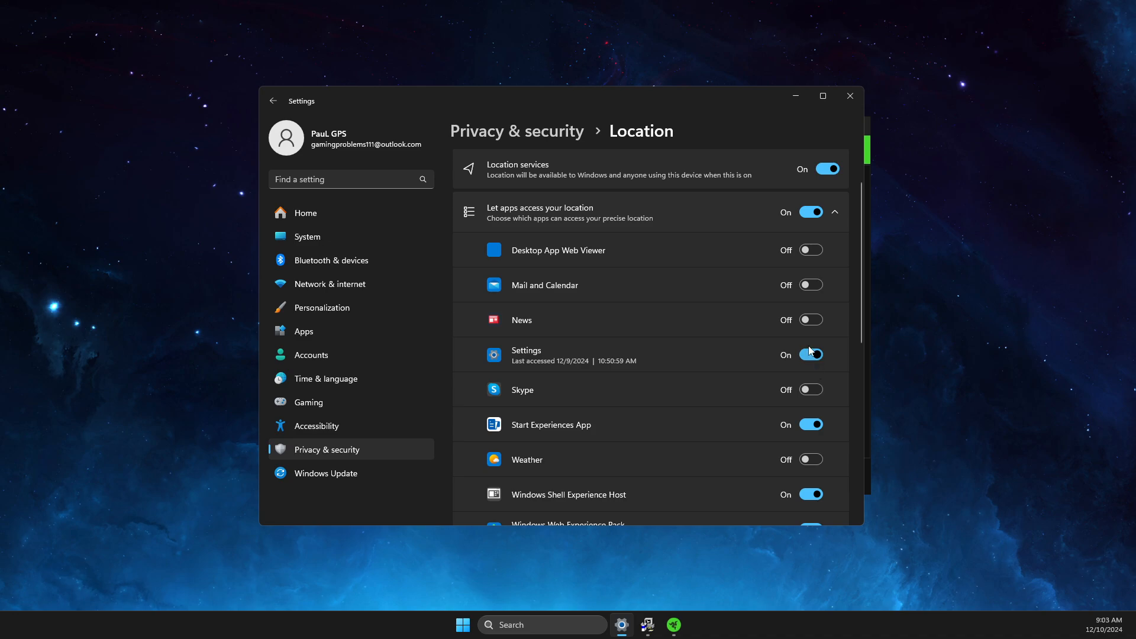
{"action": "scroll", "coordinate": [715, 285], "scroll_direction": "down", "scroll_amount": 3}
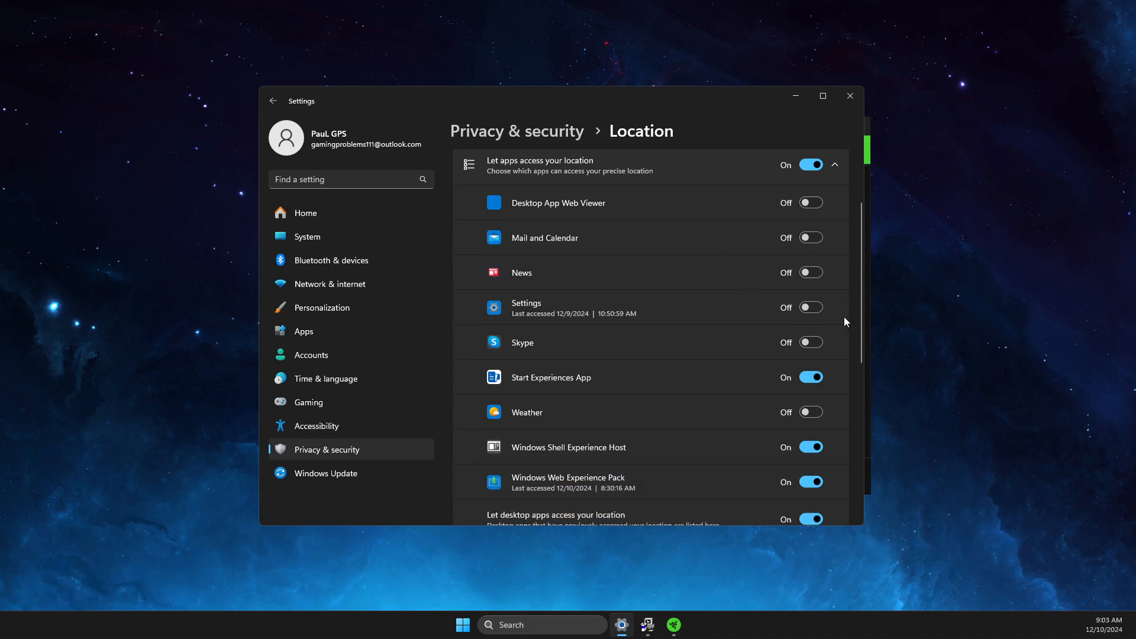
{"action": "left_click", "coordinate": [812, 313]}
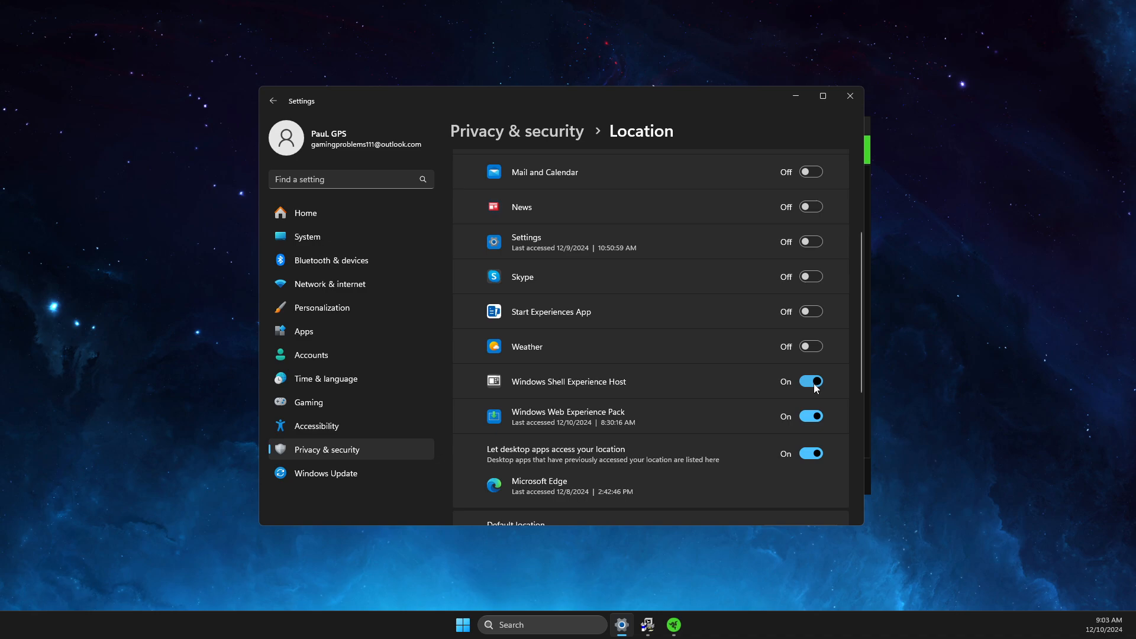
Step: Turn on location access for Weather, turn it off for Windows Shell Experience Host, and close Settings
{"action": "left_click", "coordinate": [812, 346]}
{"action": "scroll", "coordinate": [804, 405], "scroll_direction": "down", "scroll_amount": 3}
{"action": "scroll", "coordinate": [638, 331], "scroll_direction": "up", "scroll_amount": 3}
{"action": "left_click", "coordinate": [813, 382]}
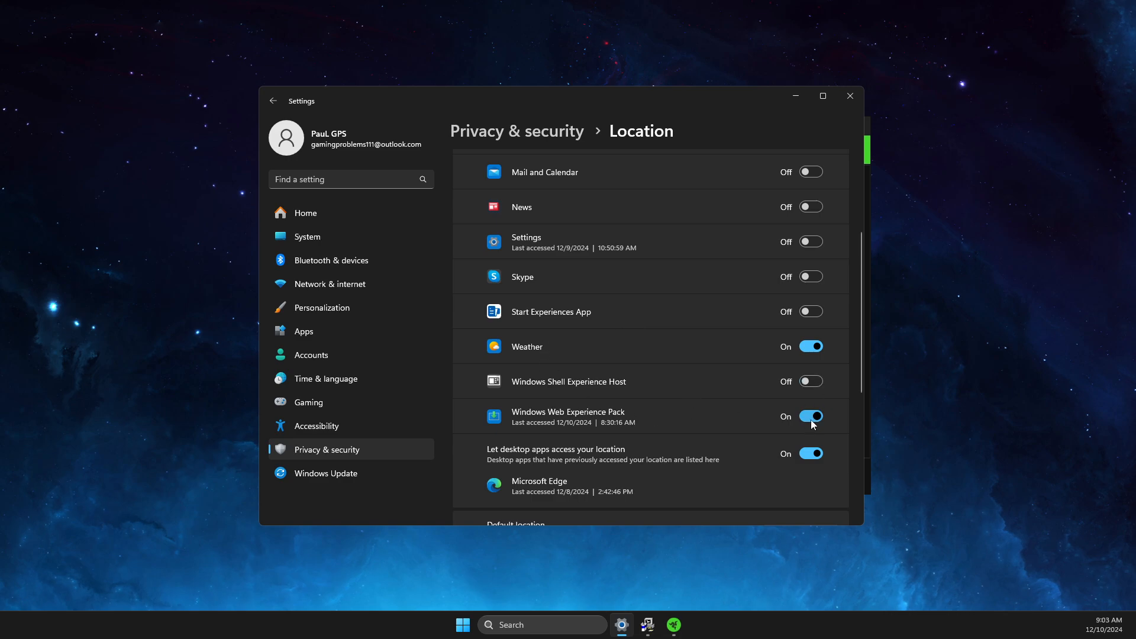
{"action": "scroll", "coordinate": [822, 482], "scroll_direction": "down", "scroll_amount": 5}
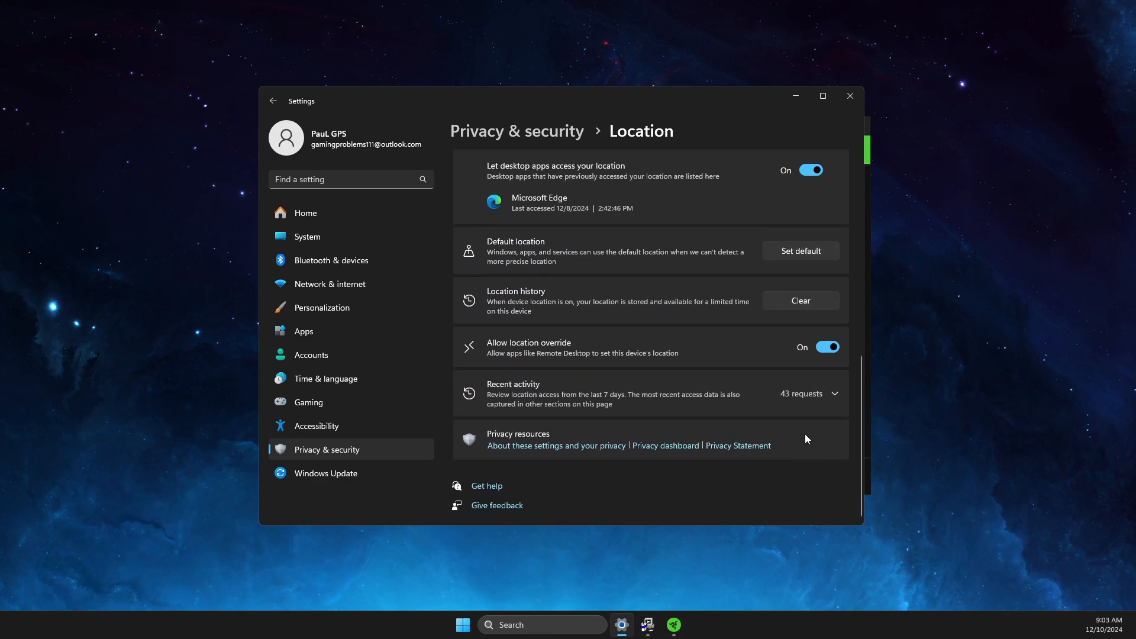
{"action": "left_click", "coordinate": [846, 105]}
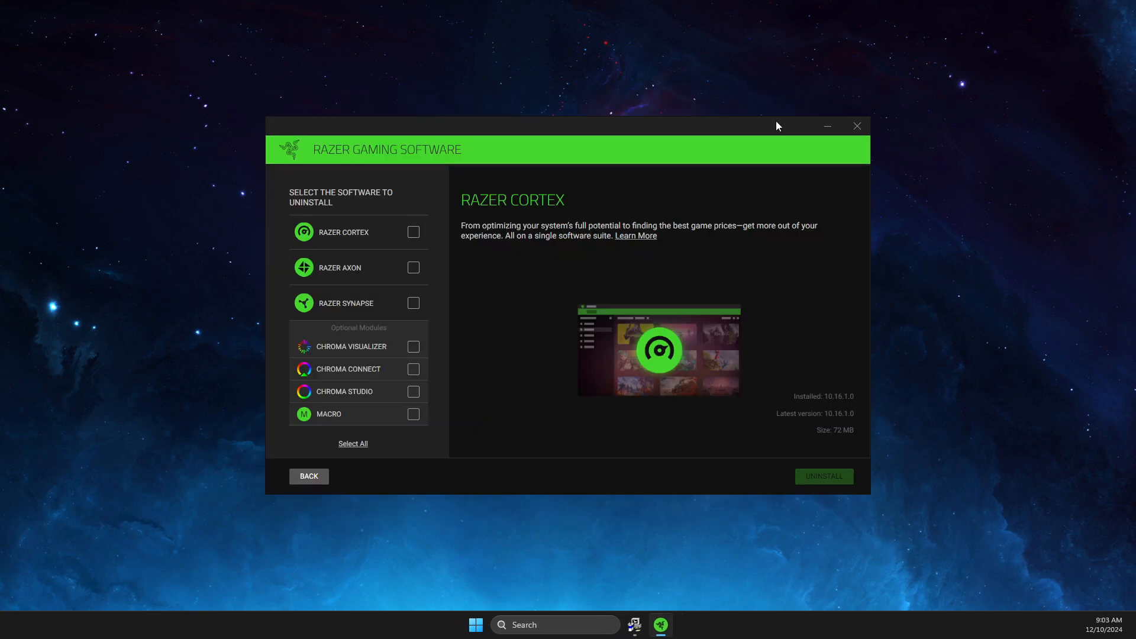
Step: Exit the Razer Gaming Software uninstaller without removing anything and close the finished Genshin Impact uninstaller
{"action": "left_click", "coordinate": [856, 125]}
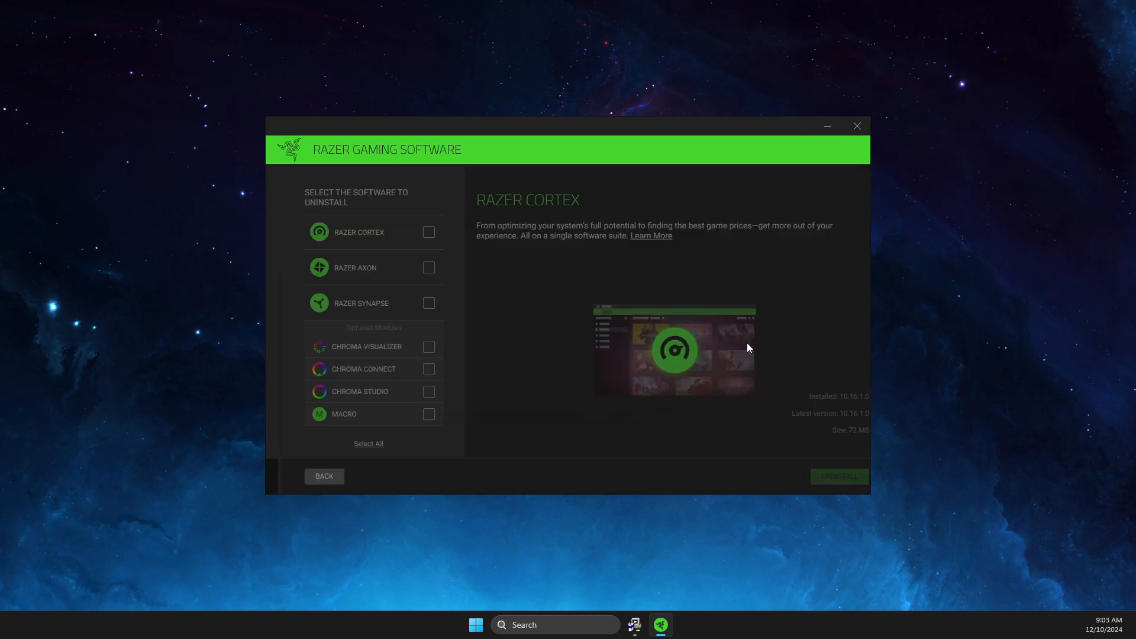
{"action": "left_click", "coordinate": [810, 477]}
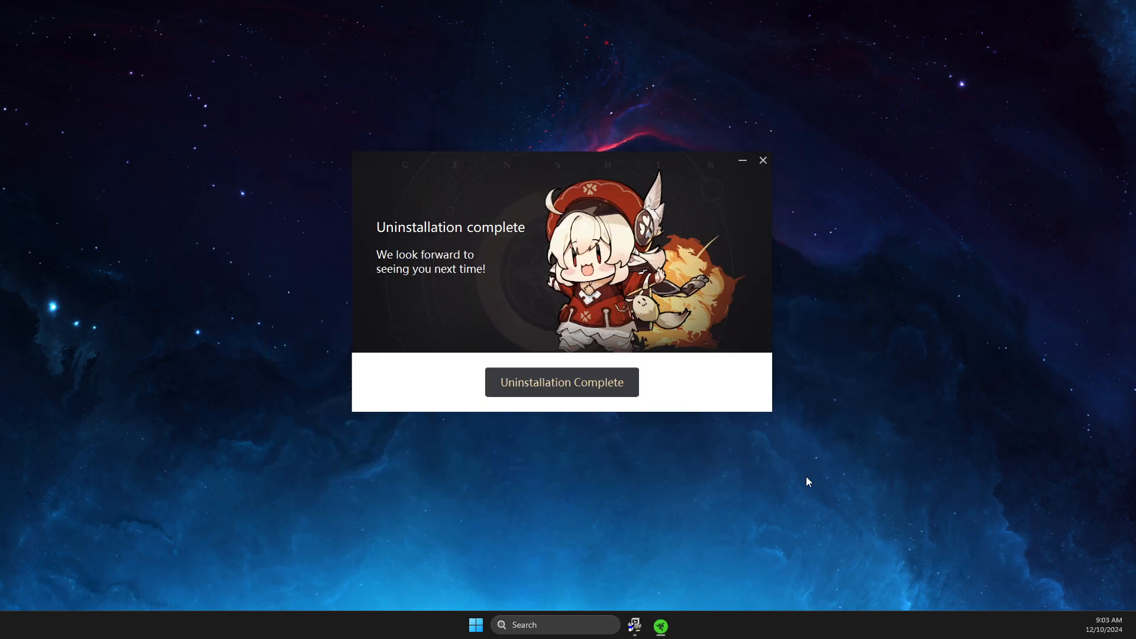
{"action": "left_click", "coordinate": [763, 160]}
Step: Search Windows for "view advanced system settings", check the custom visual effects in Performance Options, and accept both dialogs
{"action": "left_click", "coordinate": [545, 621]}
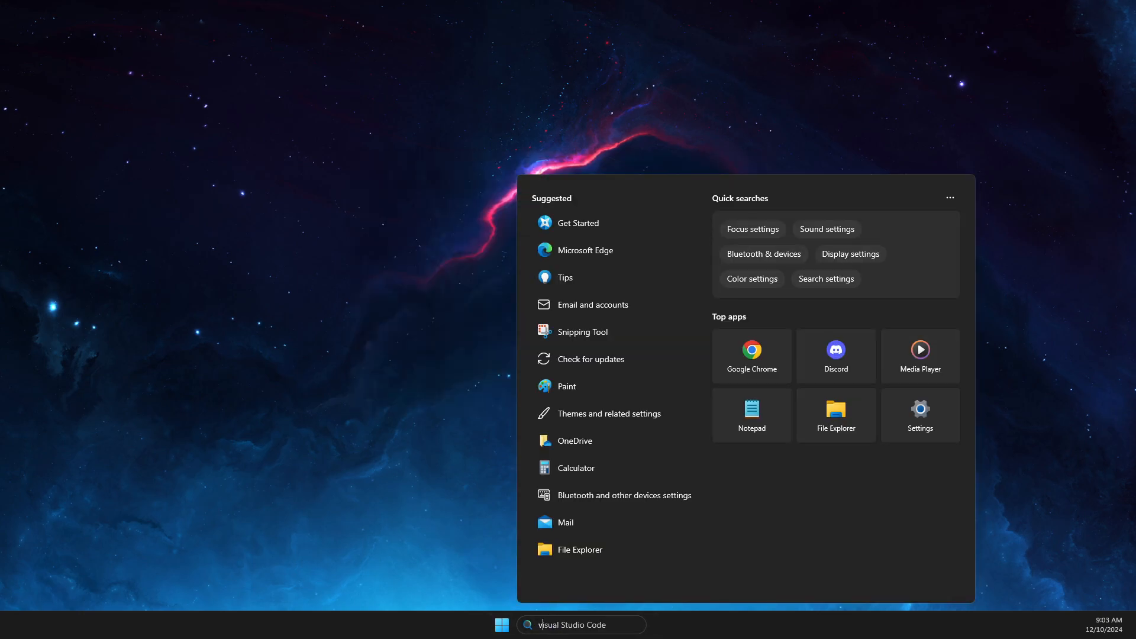
{"action": "type", "text": "view ad"}
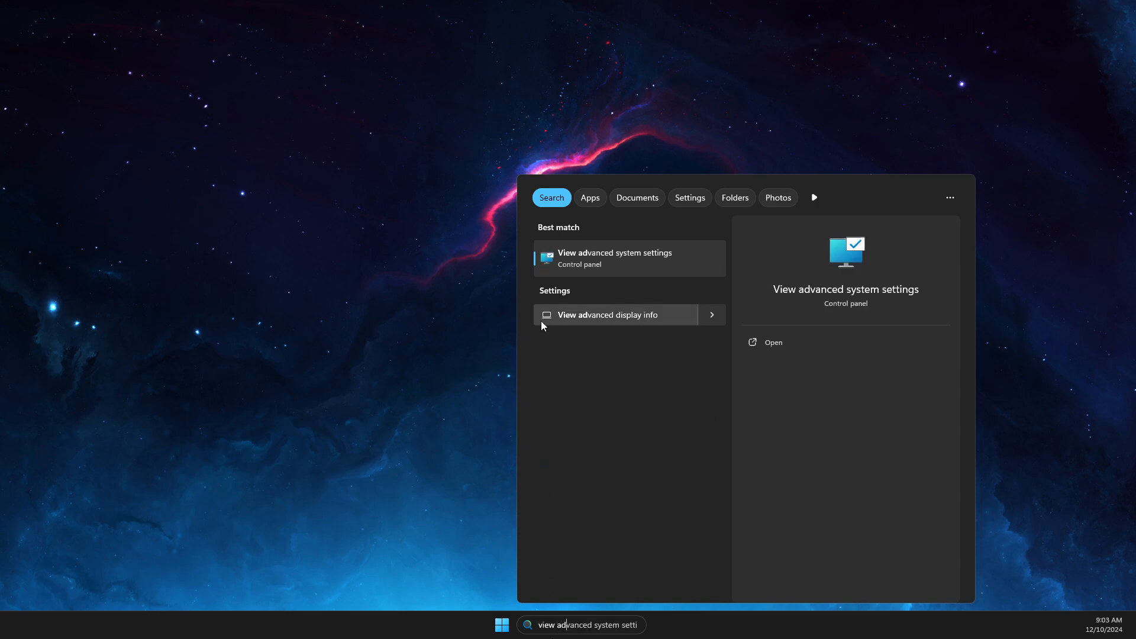
{"action": "left_click", "coordinate": [597, 256]}
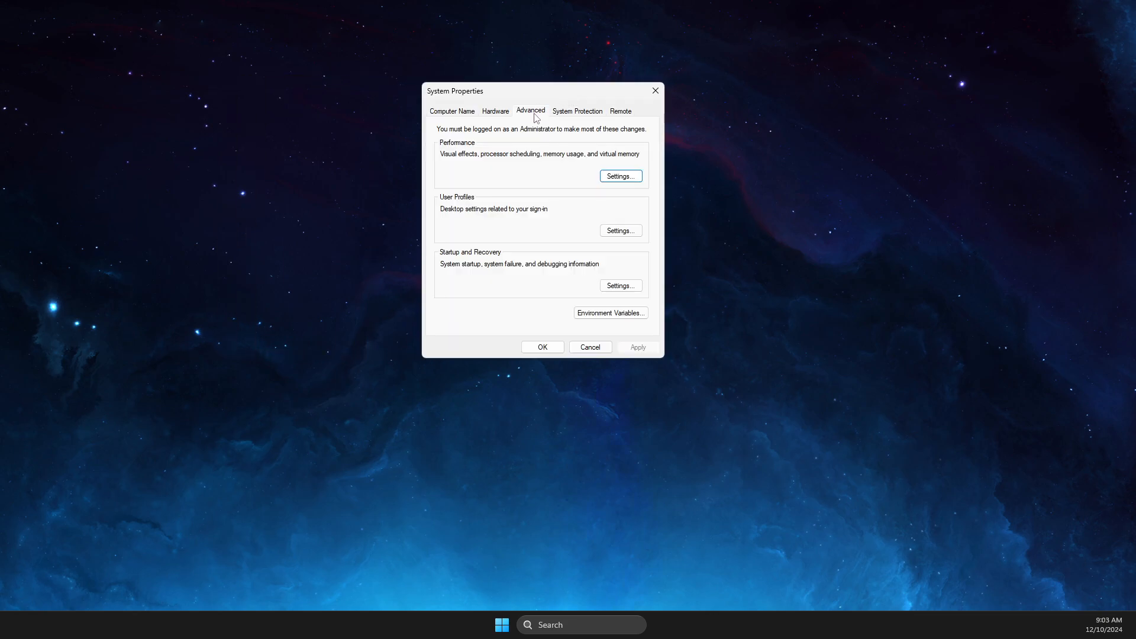
{"action": "left_click", "coordinate": [620, 176]}
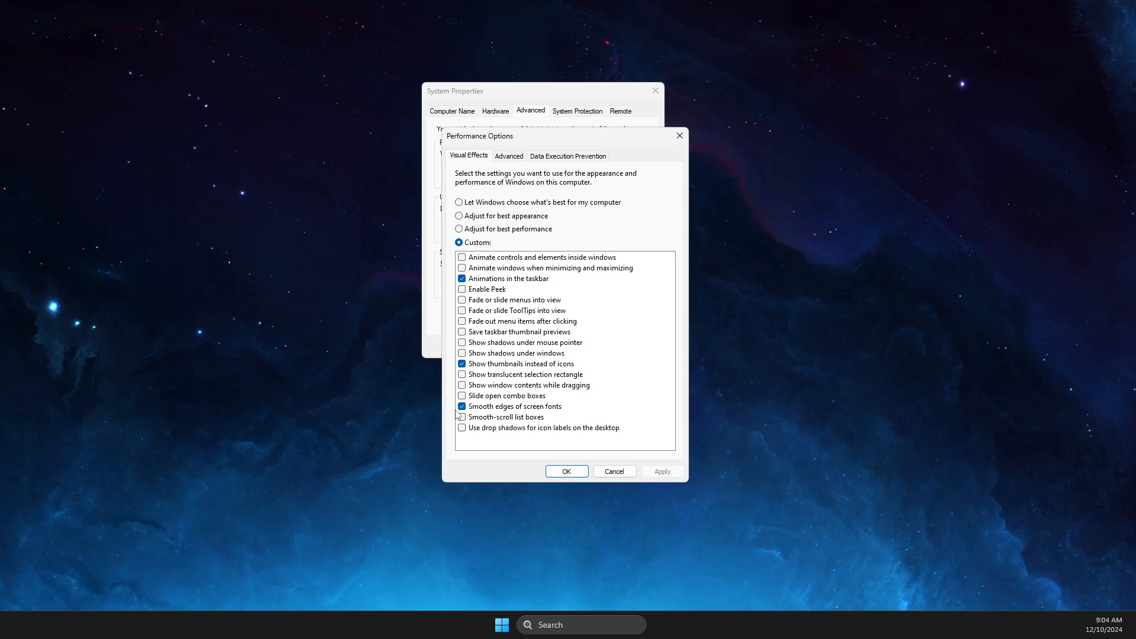
{"action": "left_click", "coordinate": [569, 473]}
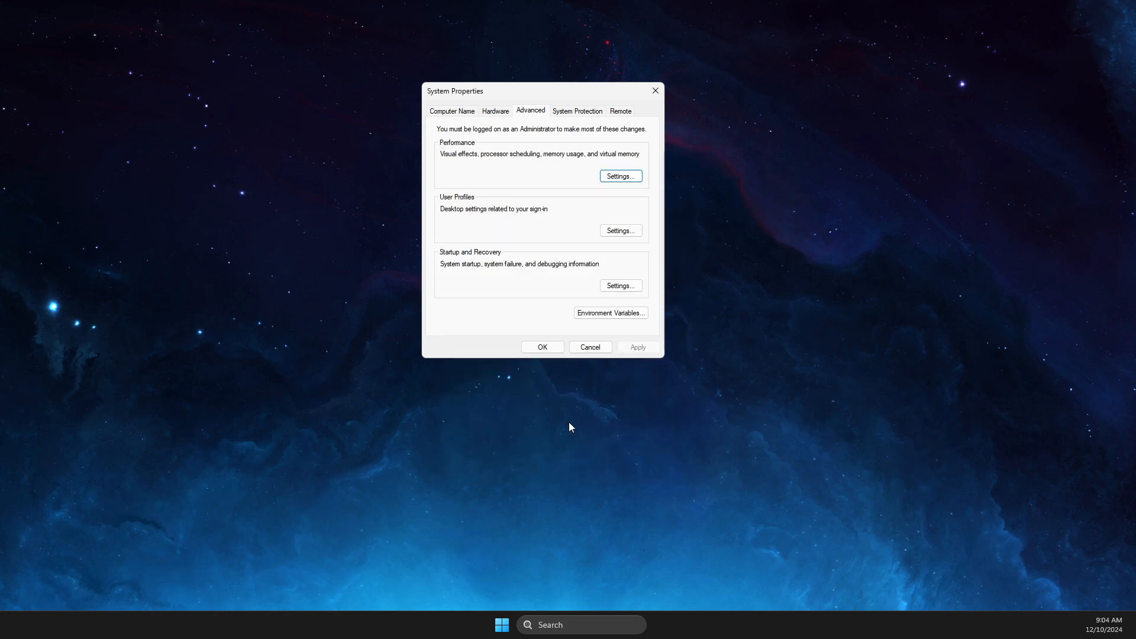
{"action": "left_click", "coordinate": [536, 345]}
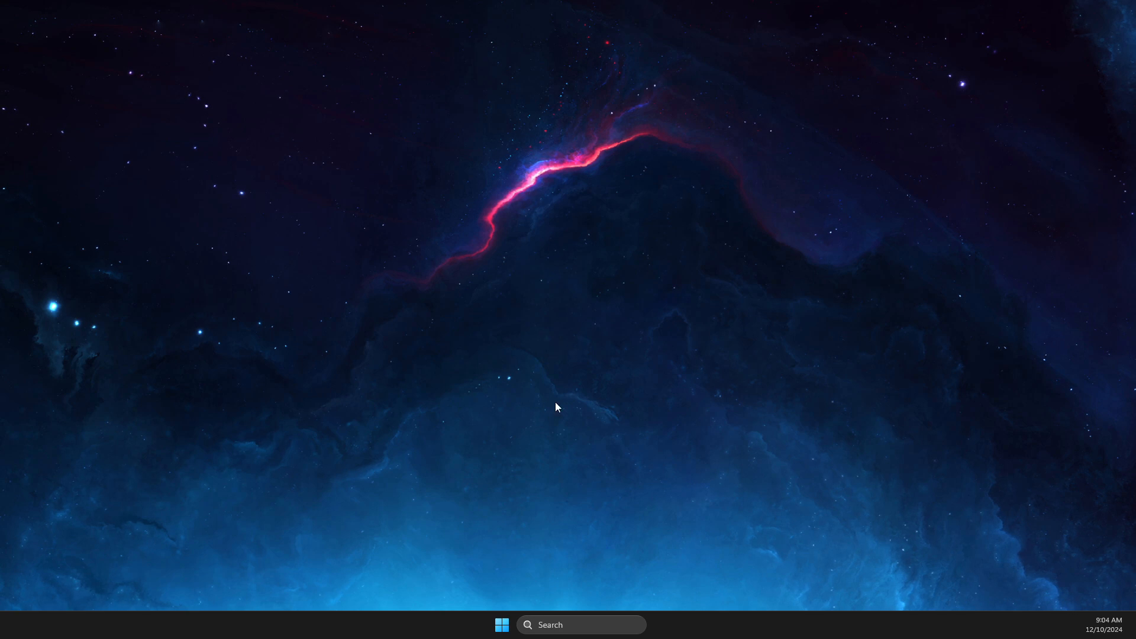
Step: Search Windows for "system" and open System Configuration
{"action": "left_click", "coordinate": [579, 628]}
{"action": "type", "text": "system"}
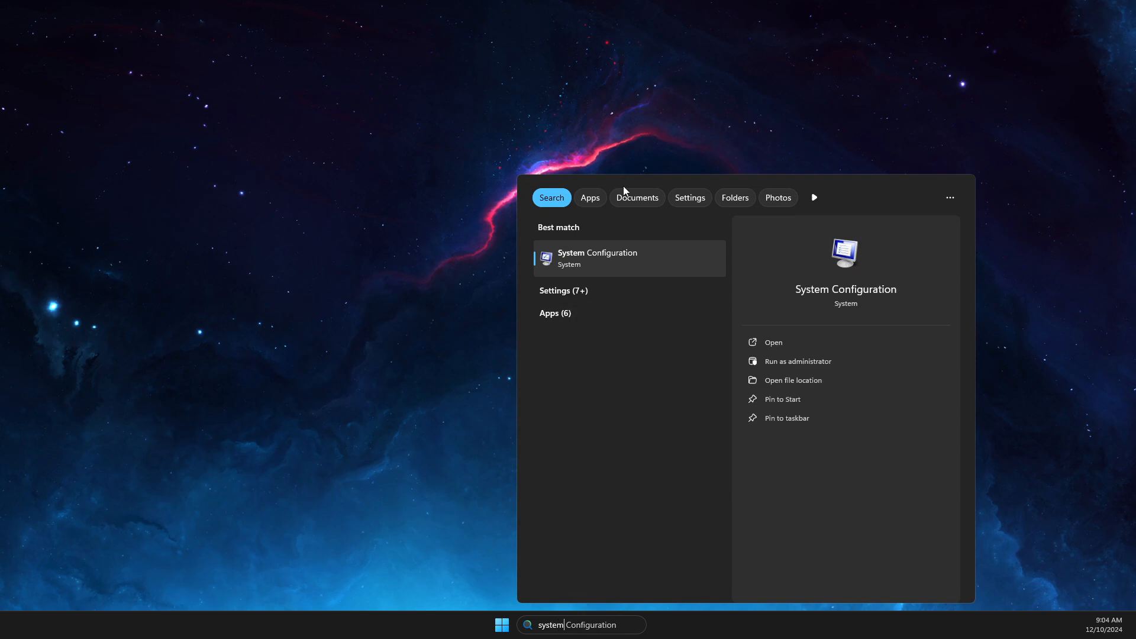
{"action": "left_click", "coordinate": [619, 253]}
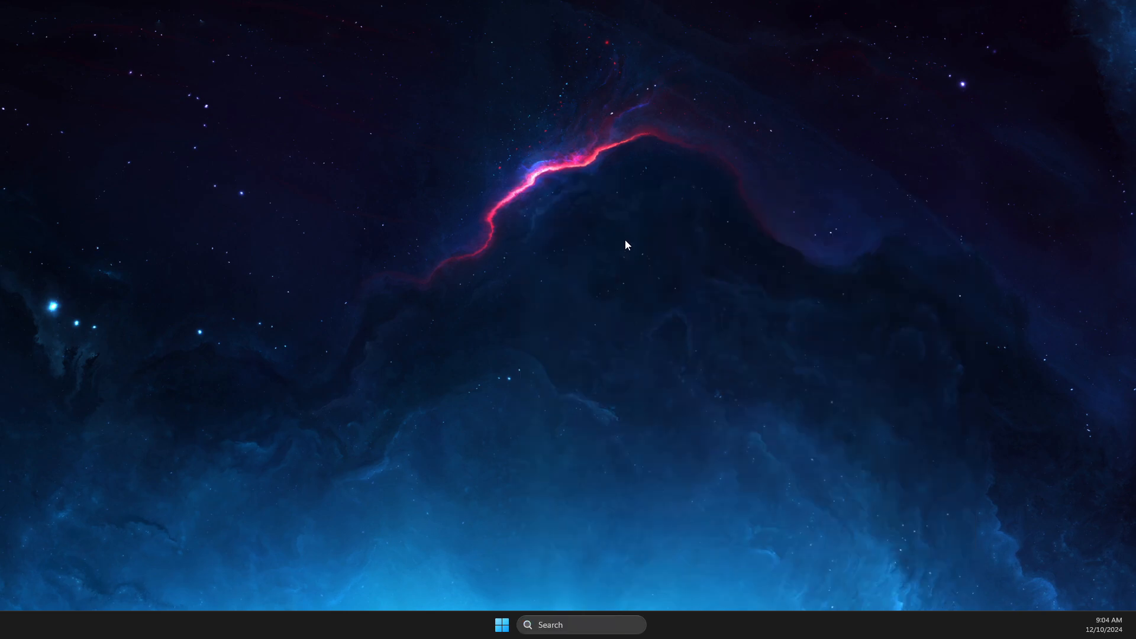
Step: List the services in System Configuration, hide all Microsoft services, and review the remaining third-party entries
{"action": "left_click_drag", "start_coordinate": [0, 188], "coordinate": [531, 160]}
{"action": "left_click", "coordinate": [515, 182]}
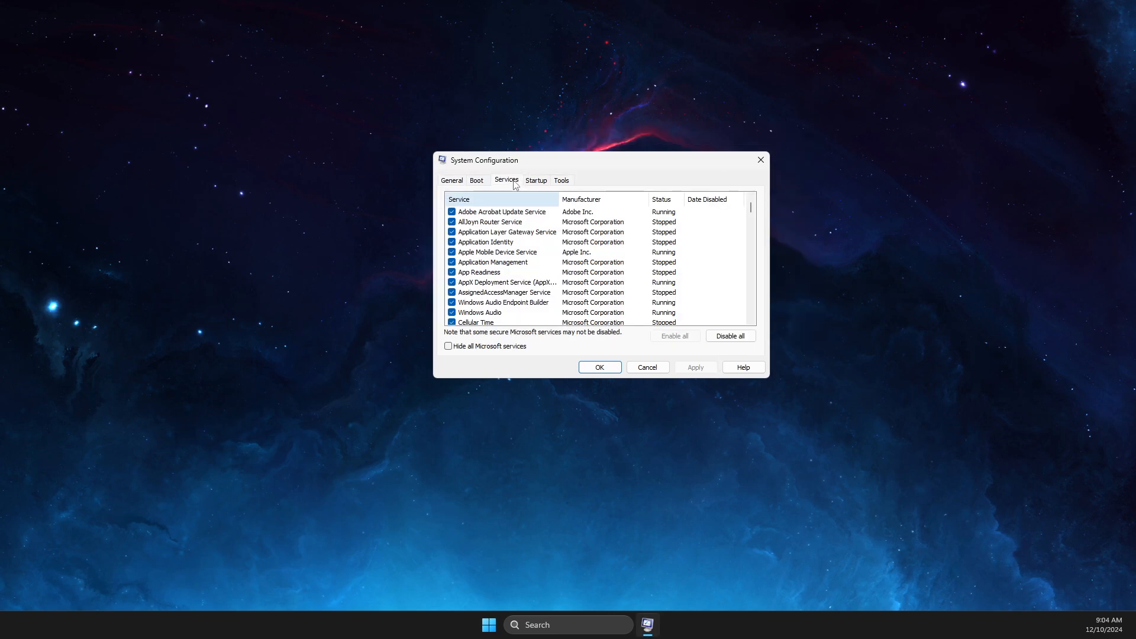
{"action": "left_click", "coordinate": [448, 346]}
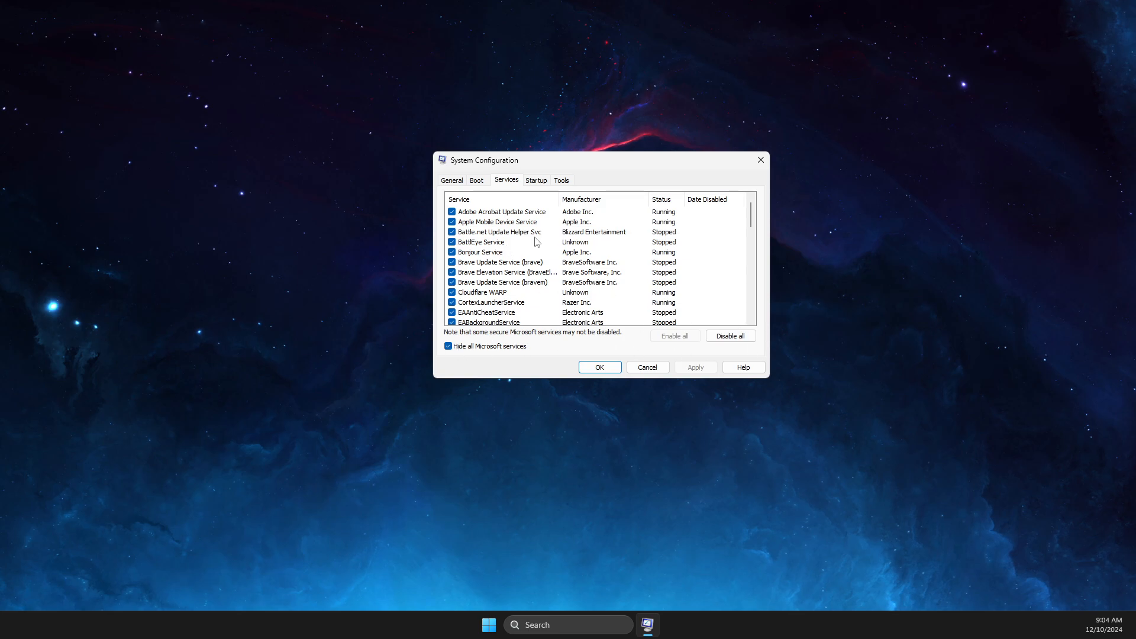
{"action": "left_click", "coordinate": [507, 253]}
{"action": "scroll", "coordinate": [507, 254], "scroll_direction": "down", "scroll_amount": 1}
{"action": "scroll", "coordinate": [507, 253], "scroll_direction": "down", "scroll_amount": 12}
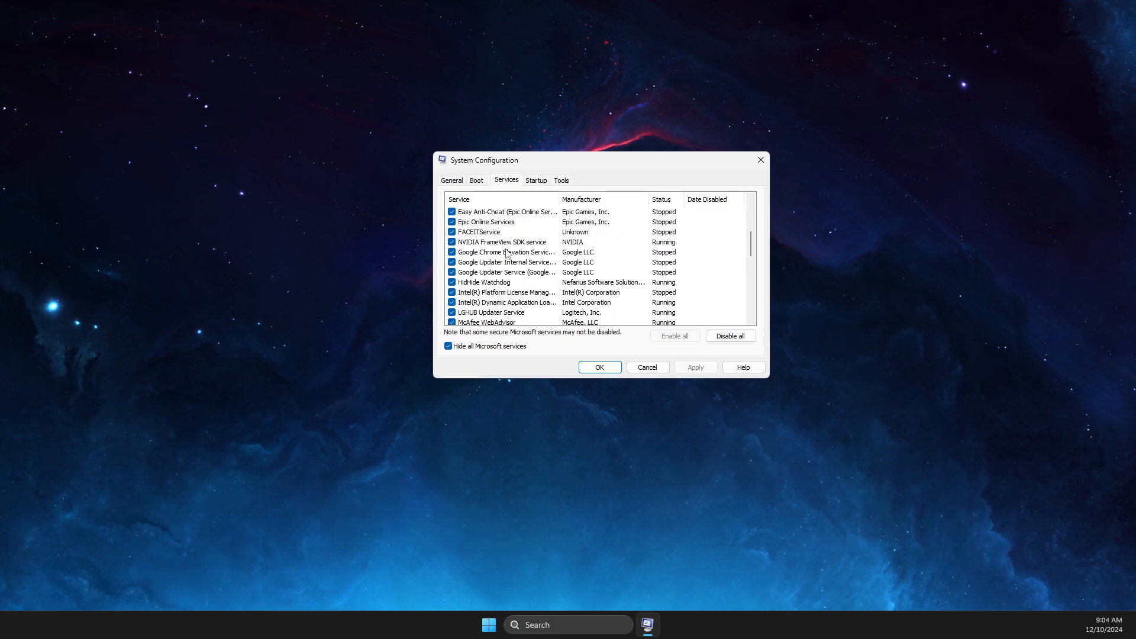
{"action": "scroll", "coordinate": [507, 254], "scroll_direction": "up", "scroll_amount": 15}
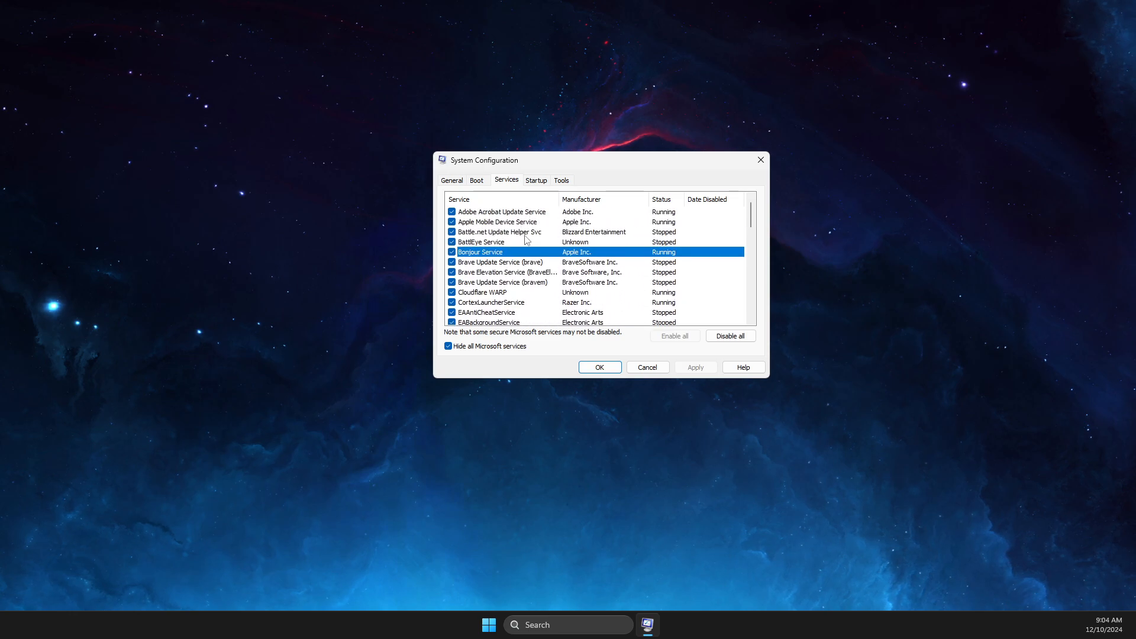
Step: Deselect BattlEye Service, Brave Update Service (brave), Adobe Acrobat Update Service and Apple Mobile Device Service so they no longer start
{"action": "left_click", "coordinate": [452, 242]}
{"action": "left_click", "coordinate": [452, 263]}
{"action": "left_click", "coordinate": [453, 213]}
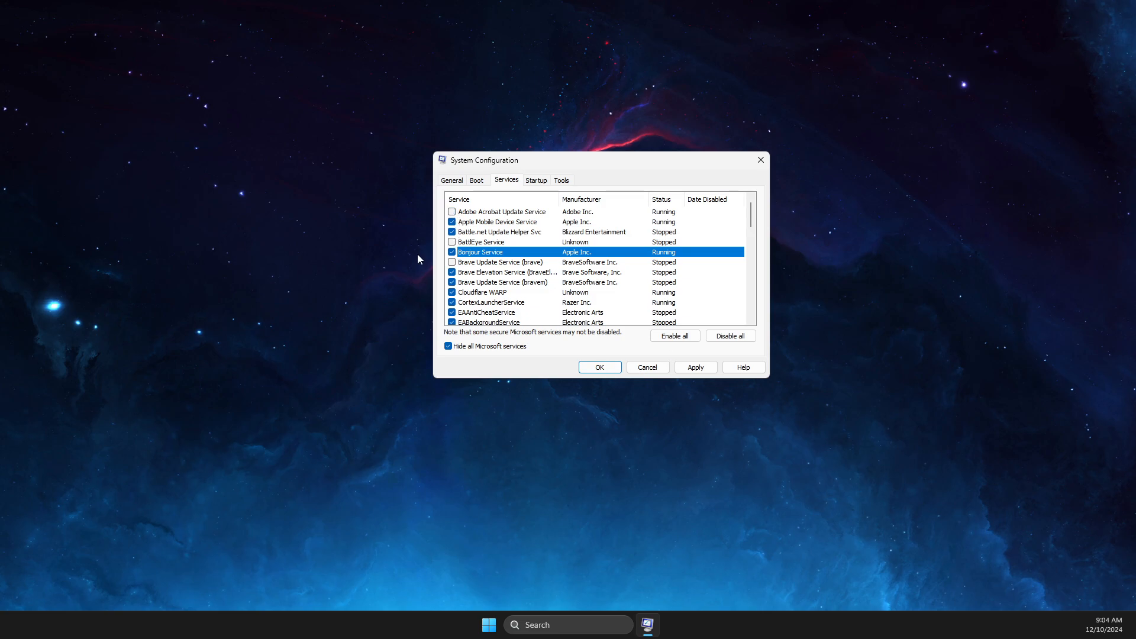
{"action": "left_click", "coordinate": [453, 222]}
Step: Deselect CortexLauncherService, Cloudflare WARP and FACEITService in the services list
{"action": "scroll", "coordinate": [493, 309], "scroll_direction": "down", "scroll_amount": 2}
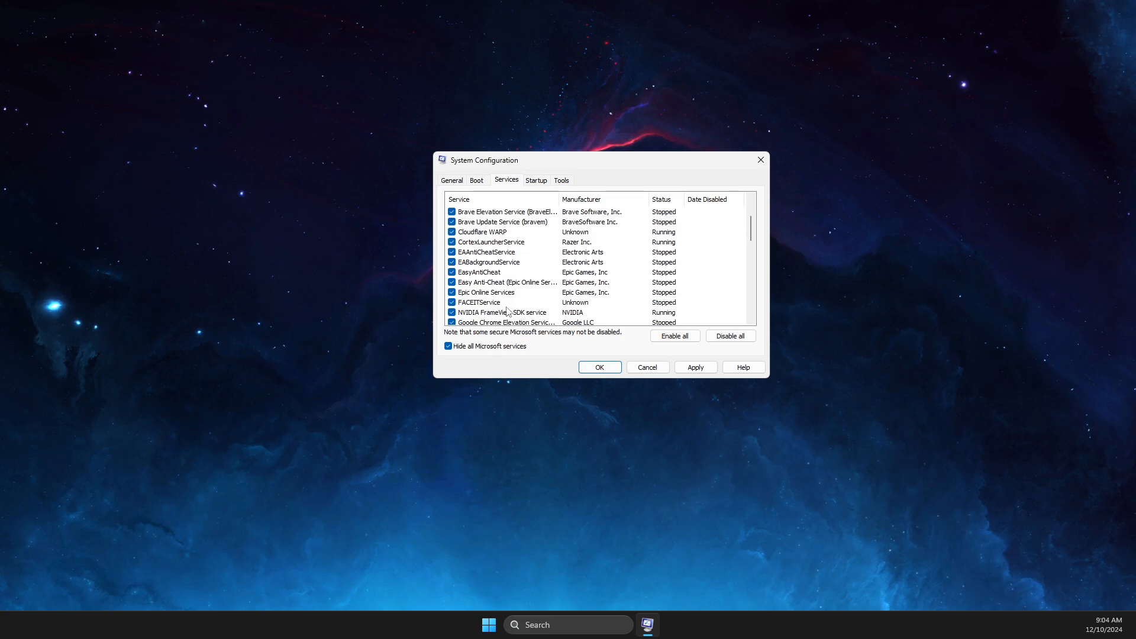
{"action": "left_click", "coordinate": [452, 242]}
{"action": "left_click", "coordinate": [452, 232]}
{"action": "scroll", "coordinate": [523, 314], "scroll_direction": "down", "scroll_amount": 1}
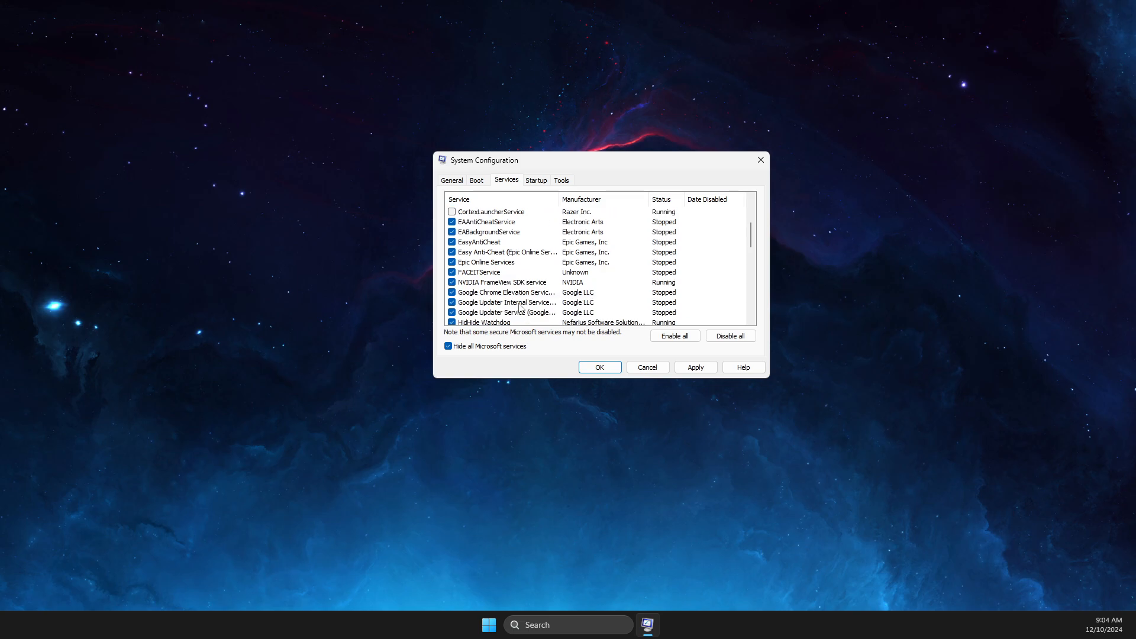
{"action": "left_click", "coordinate": [452, 272]}
Step: Deselect Razer Chroma SDK Server, Chroma SDK Service, Chroma Stream Server, Razer Game Manager and Razer Game Manager Service 3
{"action": "scroll", "coordinate": [555, 297], "scroll_direction": "down", "scroll_amount": 2}
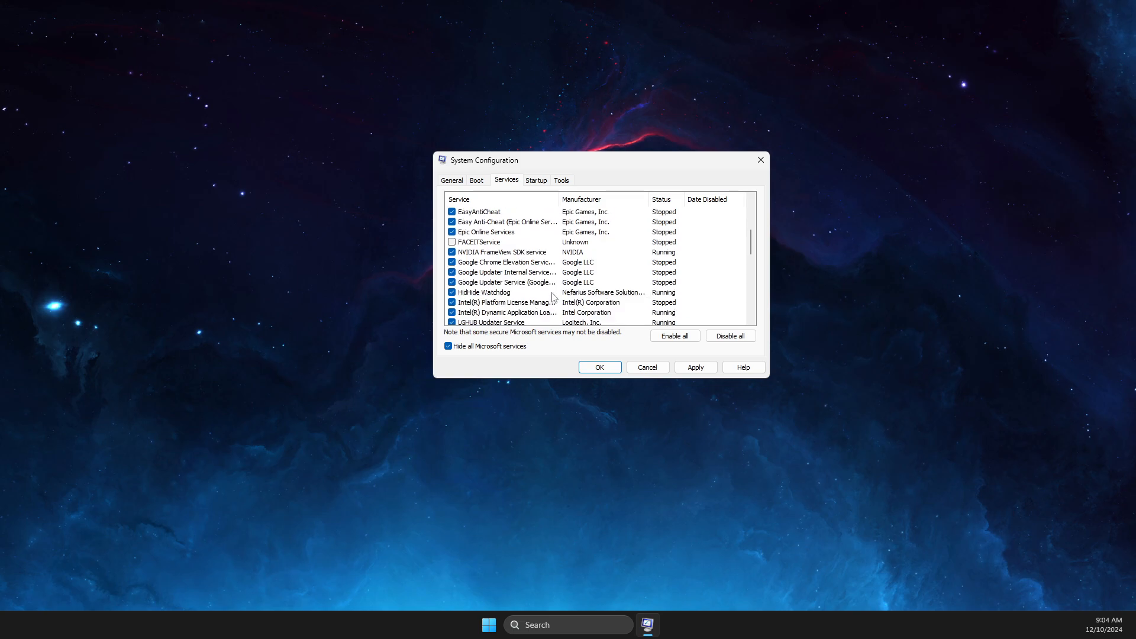
{"action": "scroll", "coordinate": [533, 296], "scroll_direction": "down", "scroll_amount": 4}
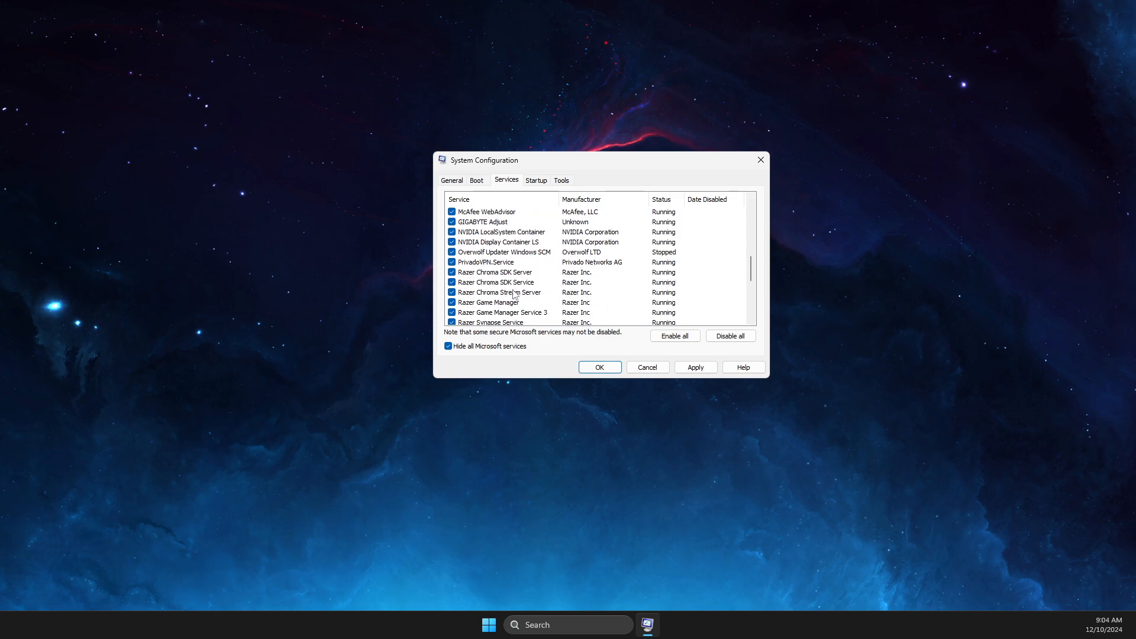
{"action": "left_click", "coordinate": [452, 242]}
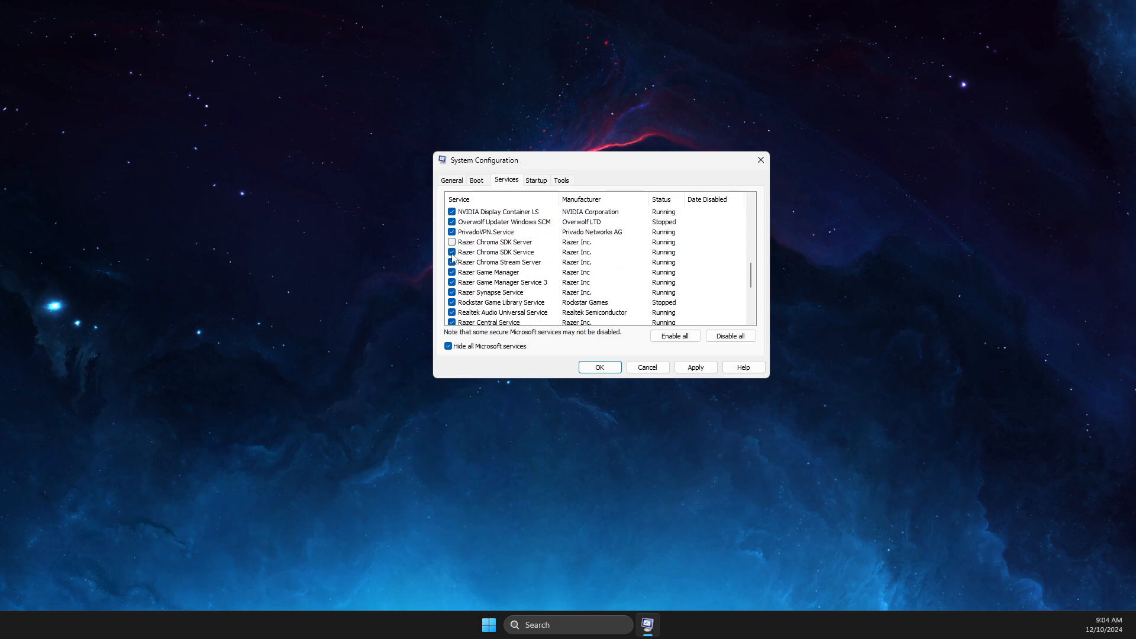
{"action": "left_click", "coordinate": [452, 252]}
{"action": "left_click", "coordinate": [452, 262]}
{"action": "left_click", "coordinate": [452, 273]}
{"action": "left_click", "coordinate": [452, 282]}
{"action": "left_click", "coordinate": [452, 293]}
{"action": "left_click", "coordinate": [452, 303]}
{"action": "left_click", "coordinate": [452, 302]}
{"action": "left_click", "coordinate": [452, 293]}
Step: Check the rest of the services list, apply the service changes, and accept System Configuration
{"action": "scroll", "coordinate": [454, 292], "scroll_direction": "down", "scroll_amount": 2}
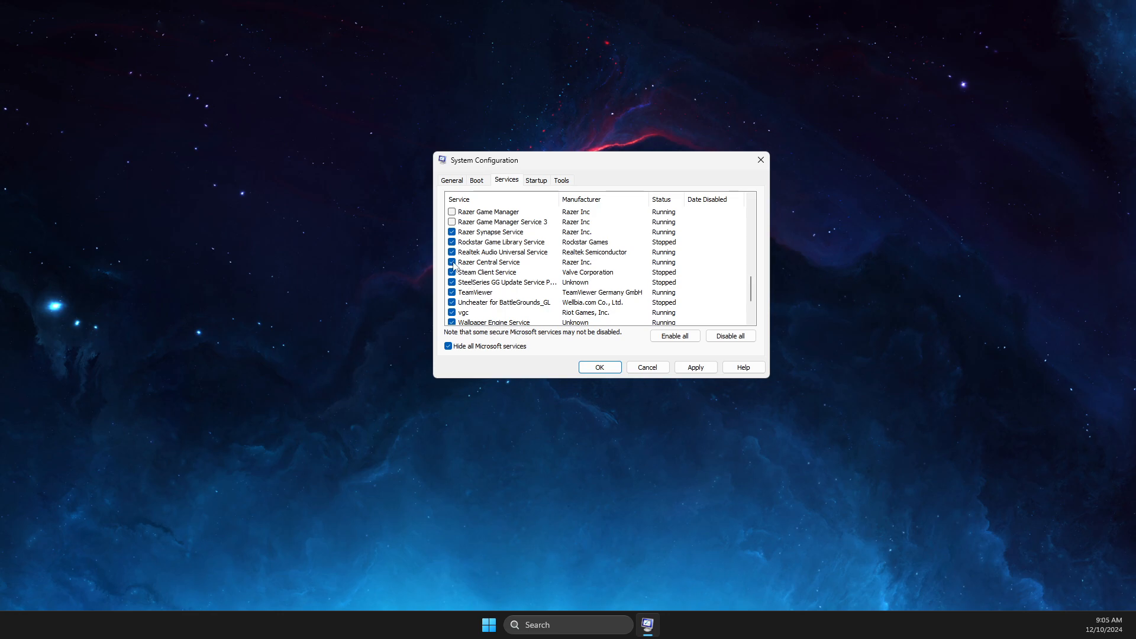
{"action": "scroll", "coordinate": [476, 299], "scroll_direction": "down", "scroll_amount": 2}
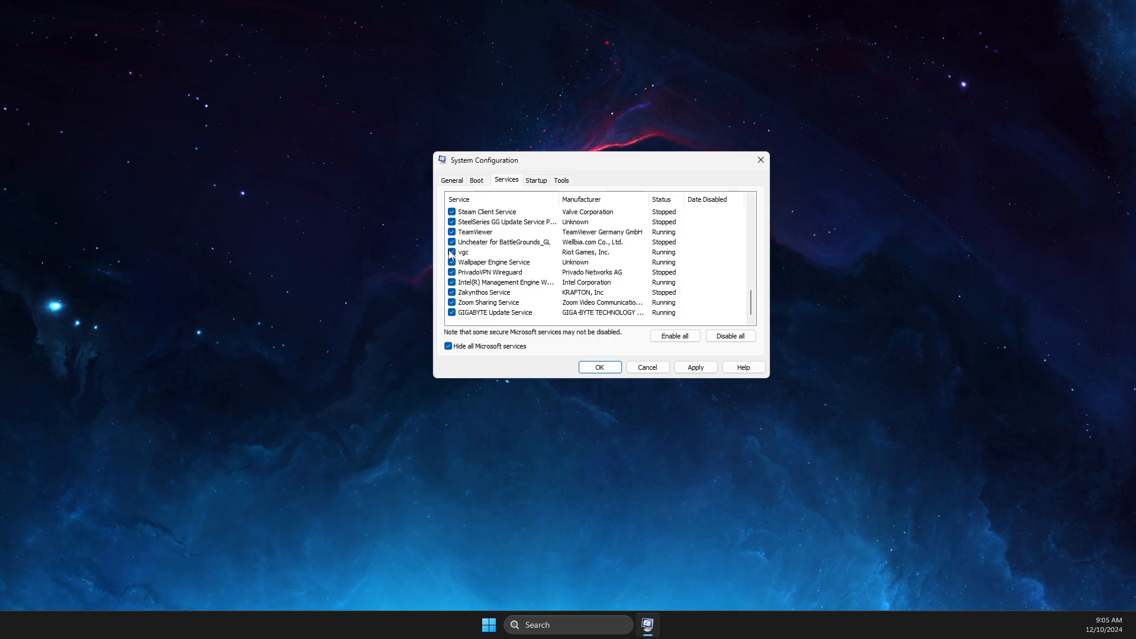
{"action": "left_click", "coordinate": [692, 368]}
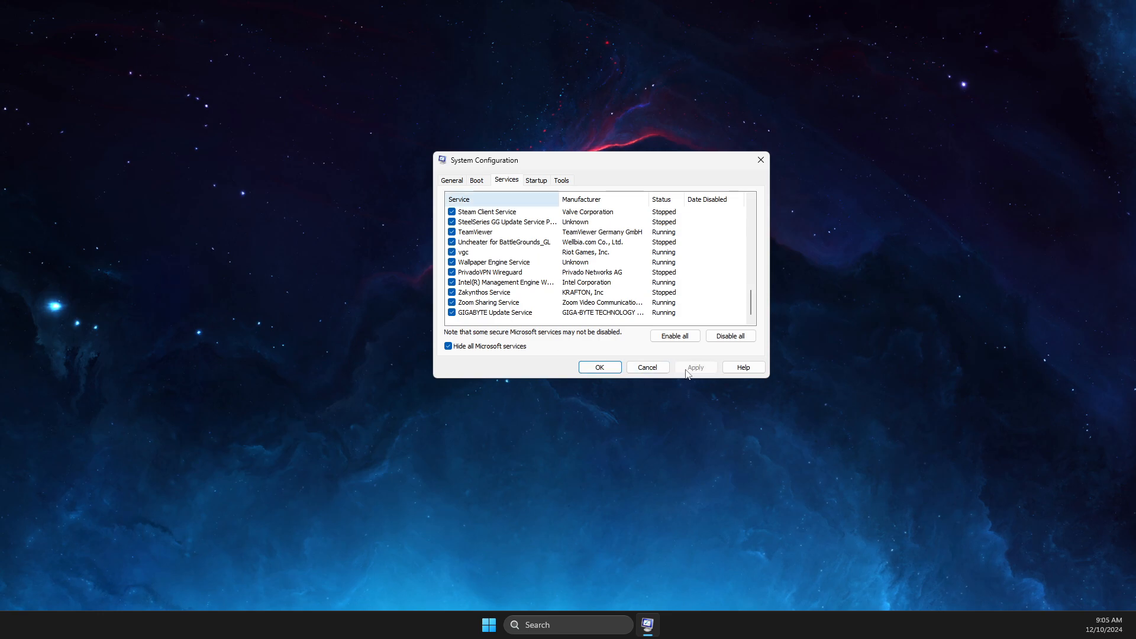
{"action": "left_click", "coordinate": [611, 372]}
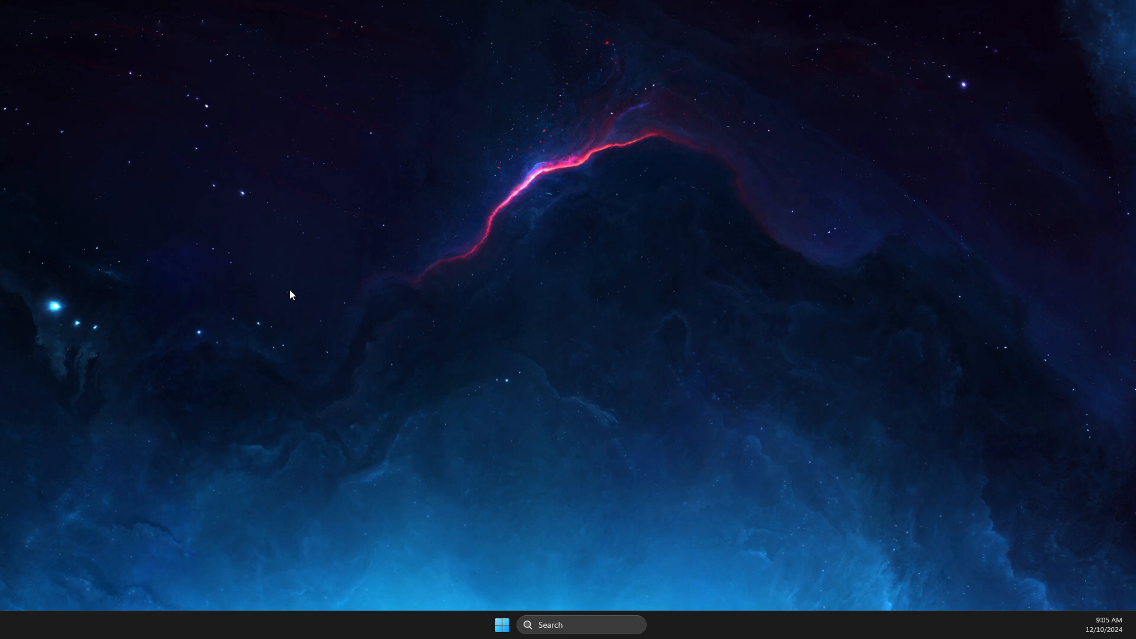
Step: Find and open Task Scheduler through Windows search, widen the task Name column in the Task Scheduler Library, and maximize the window
{"action": "left_click", "coordinate": [563, 616]}
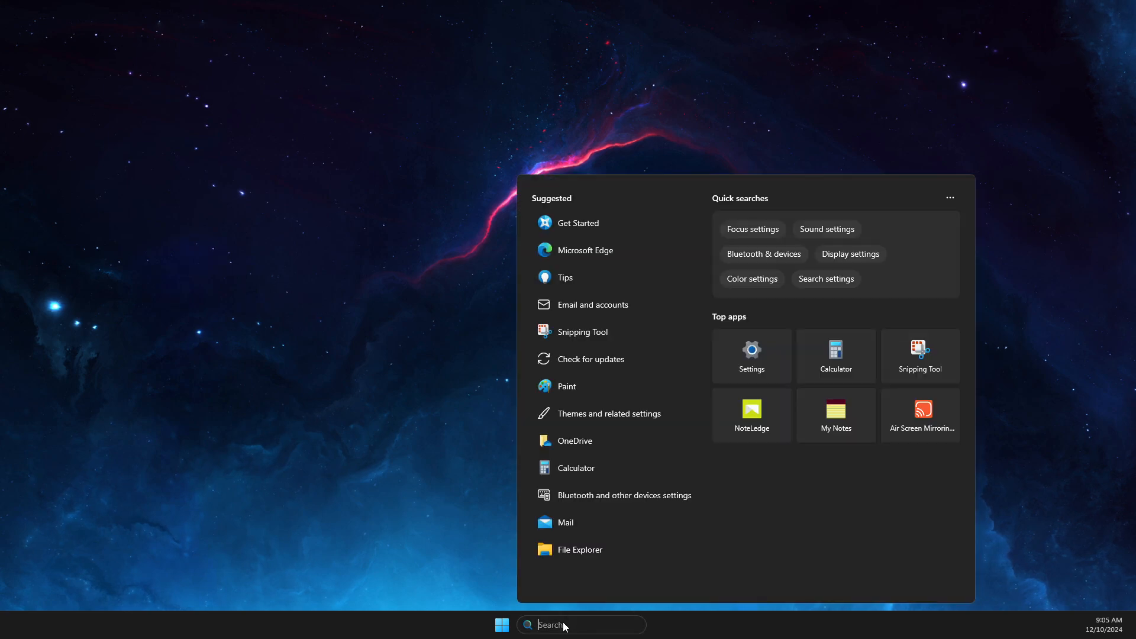
{"action": "type", "text": "task Manager"}
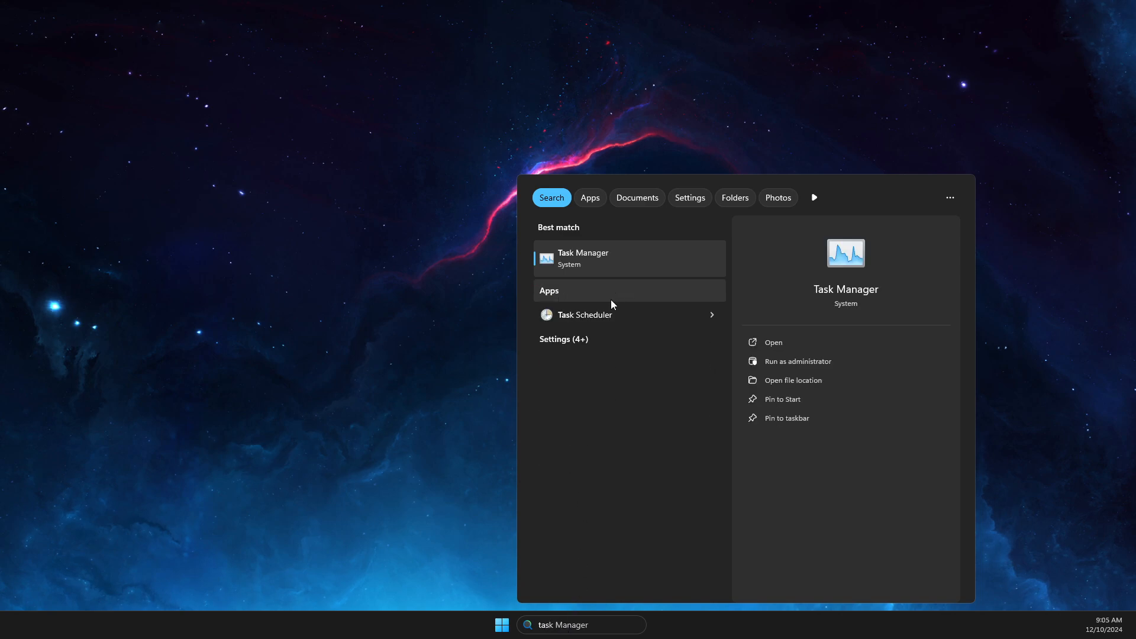
{"action": "left_click", "coordinate": [609, 312]}
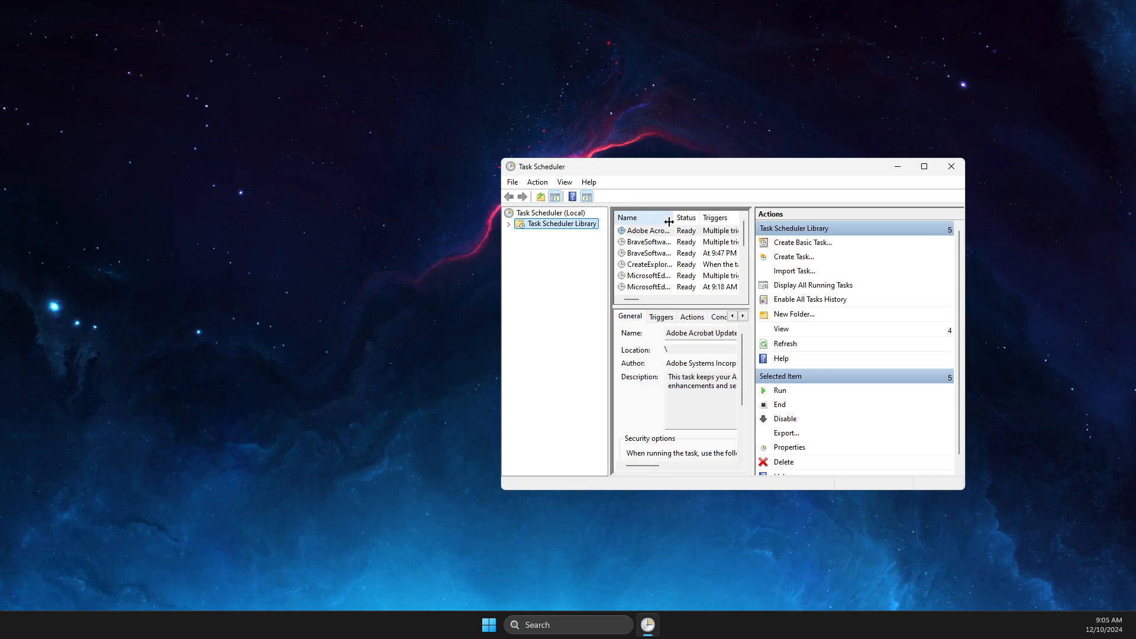
{"action": "left_click_drag", "start_coordinate": [674, 220], "coordinate": [740, 220]}
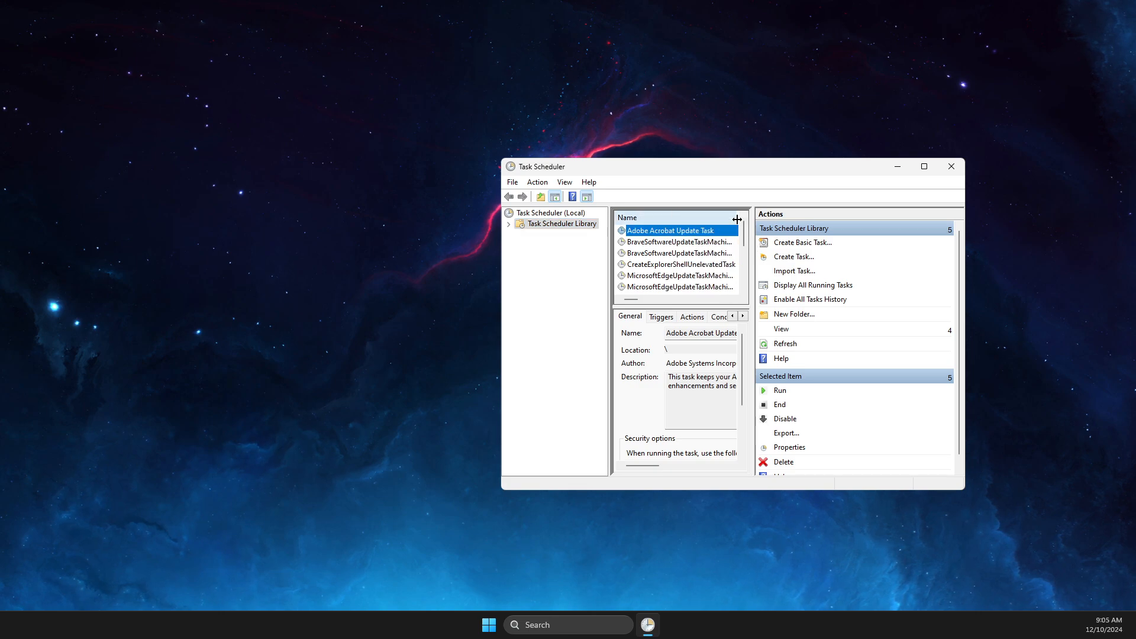
{"action": "double_click", "coordinate": [760, 173]}
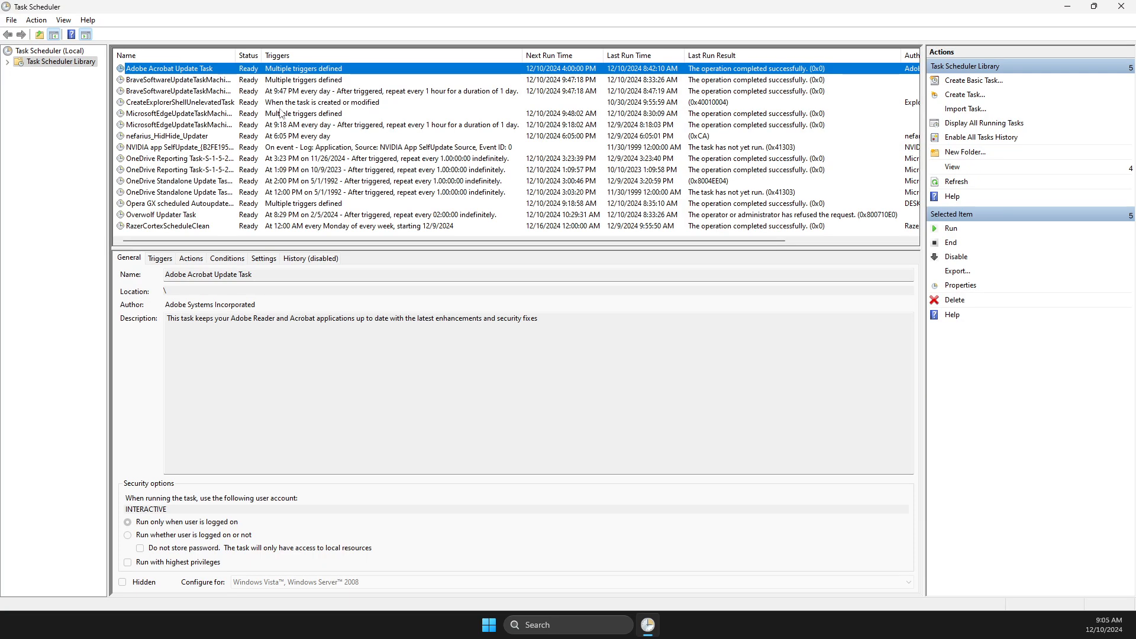
Step: Review the properties of Adobe Acrobat Update Task, close them, and end all instances of that task
{"action": "double_click", "coordinate": [192, 69]}
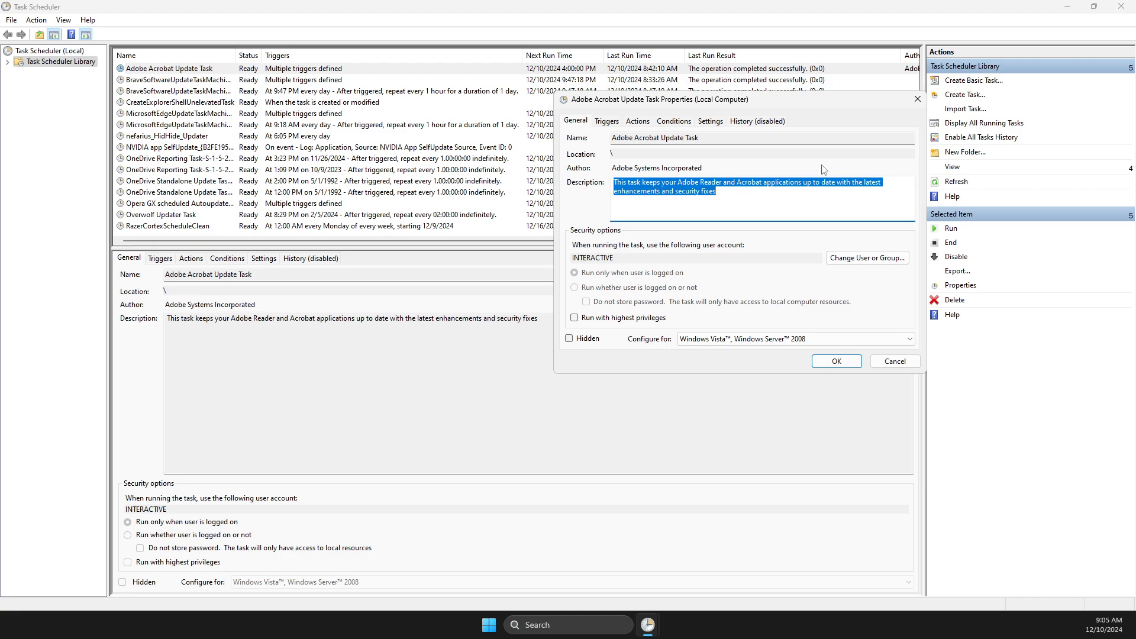
{"action": "left_click", "coordinate": [917, 99]}
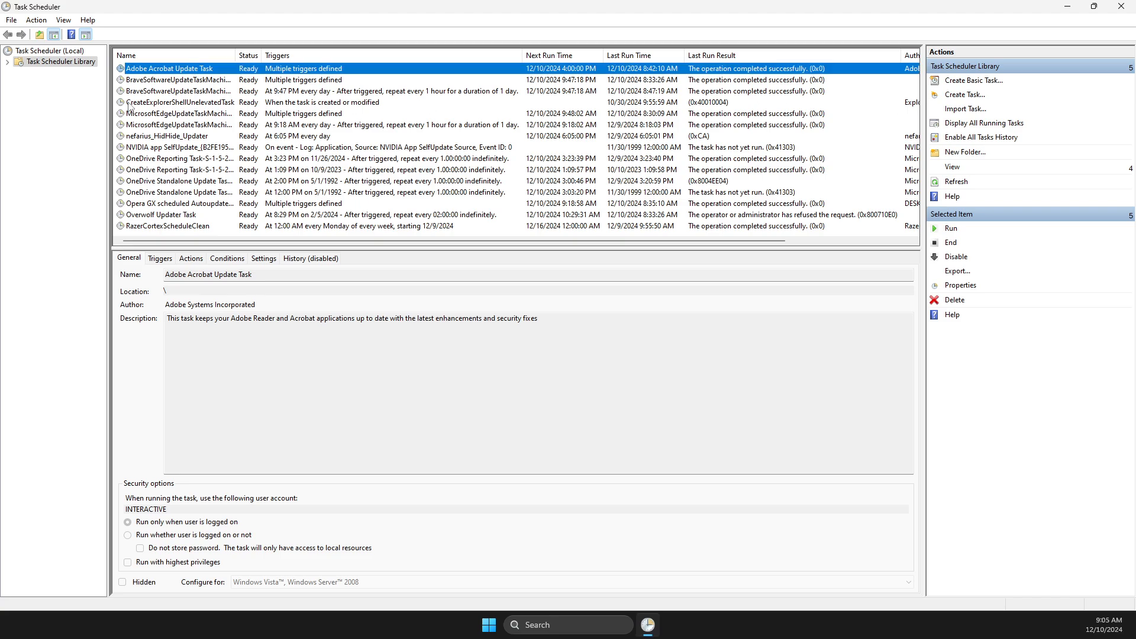
{"action": "right_click", "coordinate": [153, 72]}
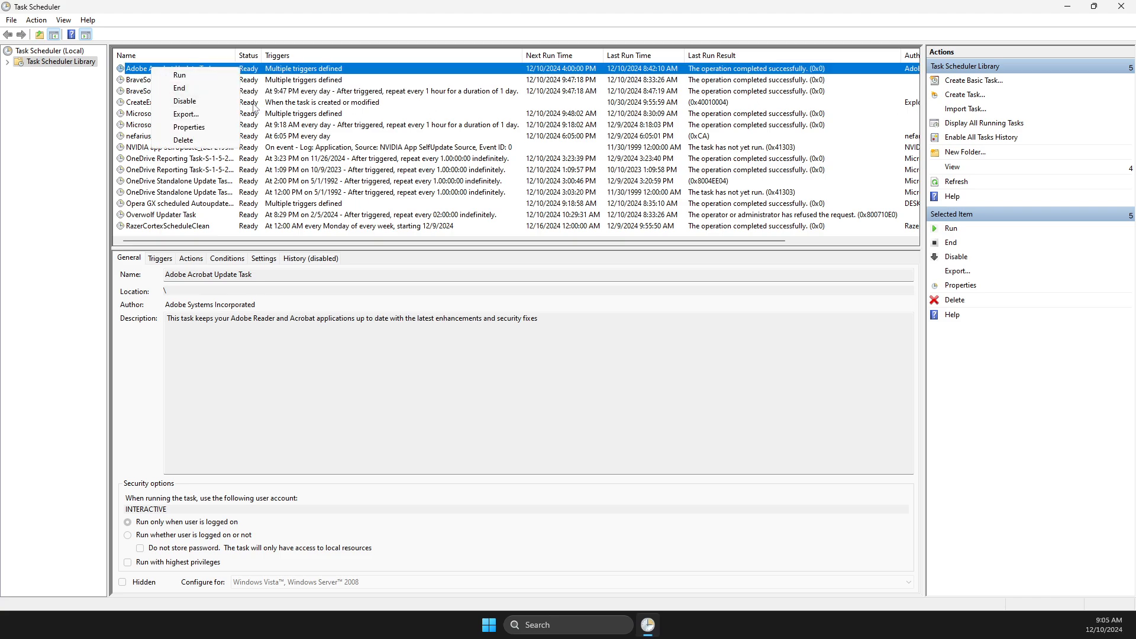
{"action": "left_click", "coordinate": [192, 93]}
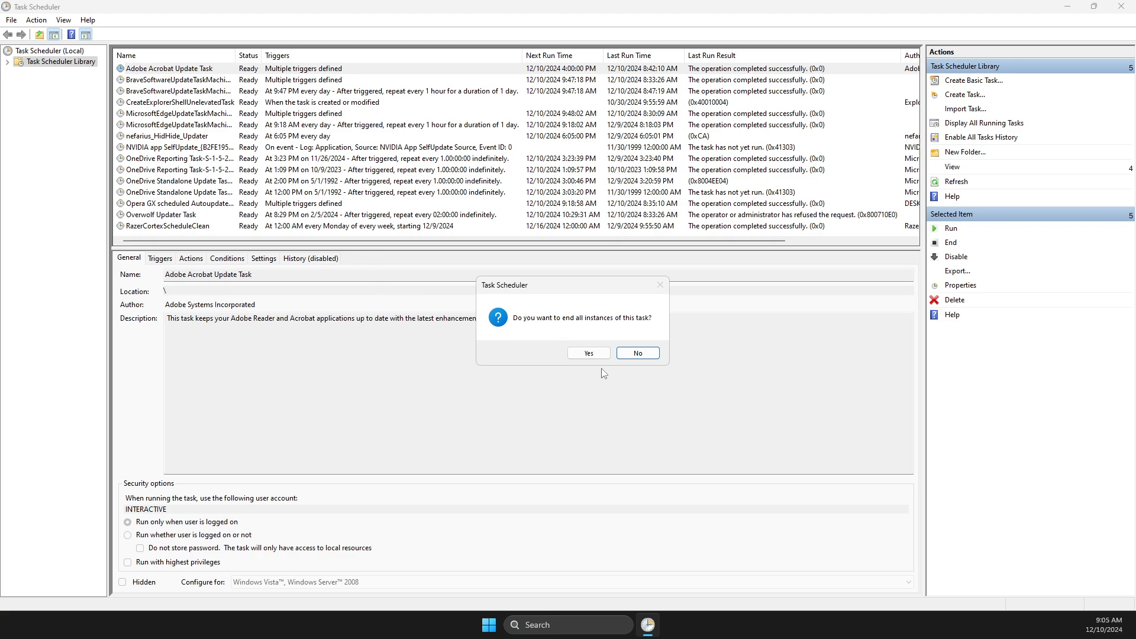
{"action": "left_click", "coordinate": [586, 352]}
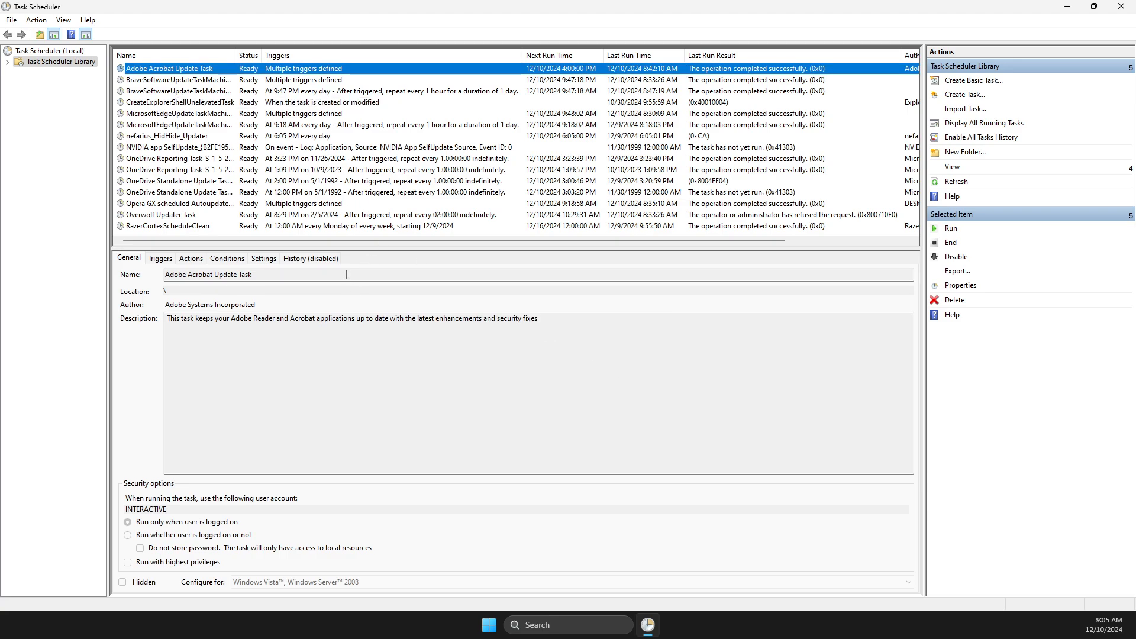
Step: Disable the RazerCortexScheduleClean task in the Task Scheduler Library
{"action": "left_click", "coordinate": [180, 227]}
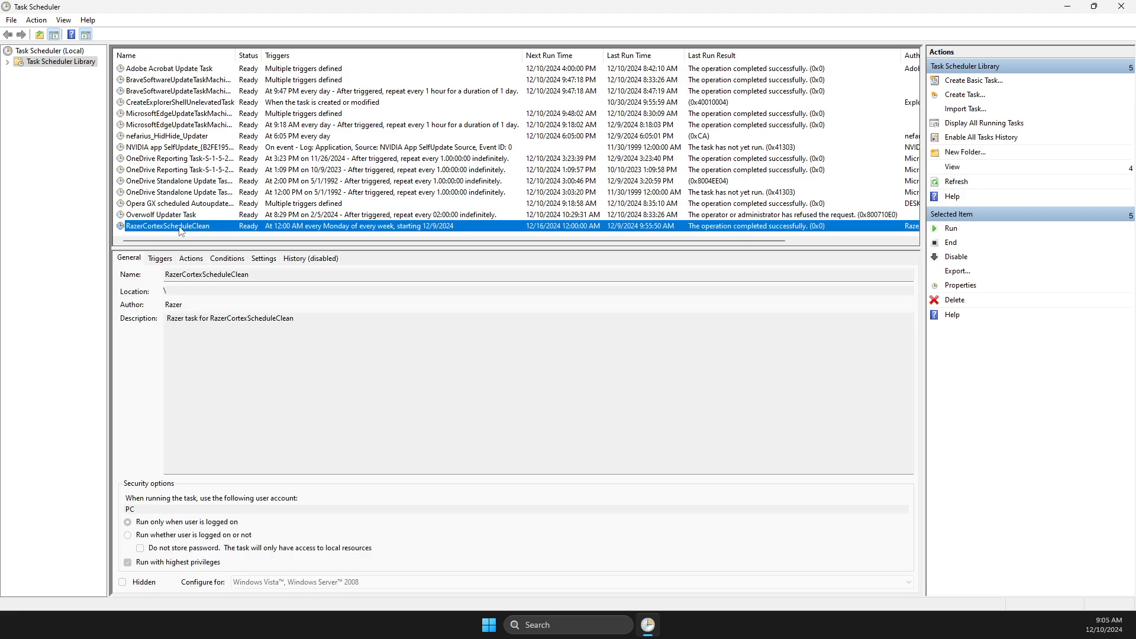
{"action": "right_click", "coordinate": [180, 227]}
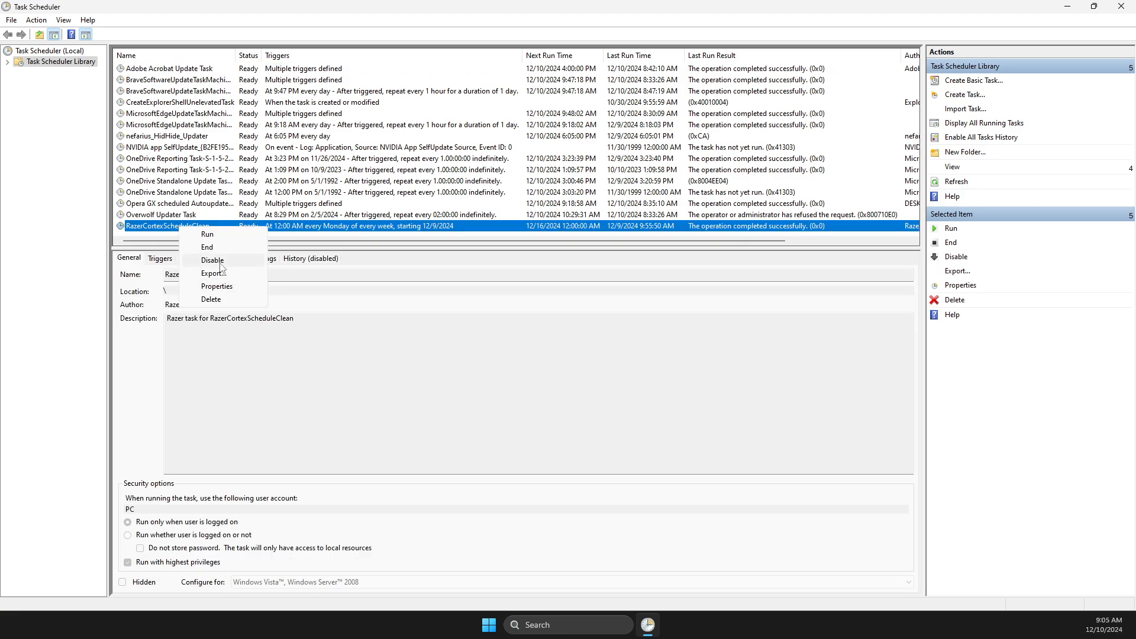
{"action": "left_click", "coordinate": [220, 261]}
{"action": "right_click", "coordinate": [170, 227]}
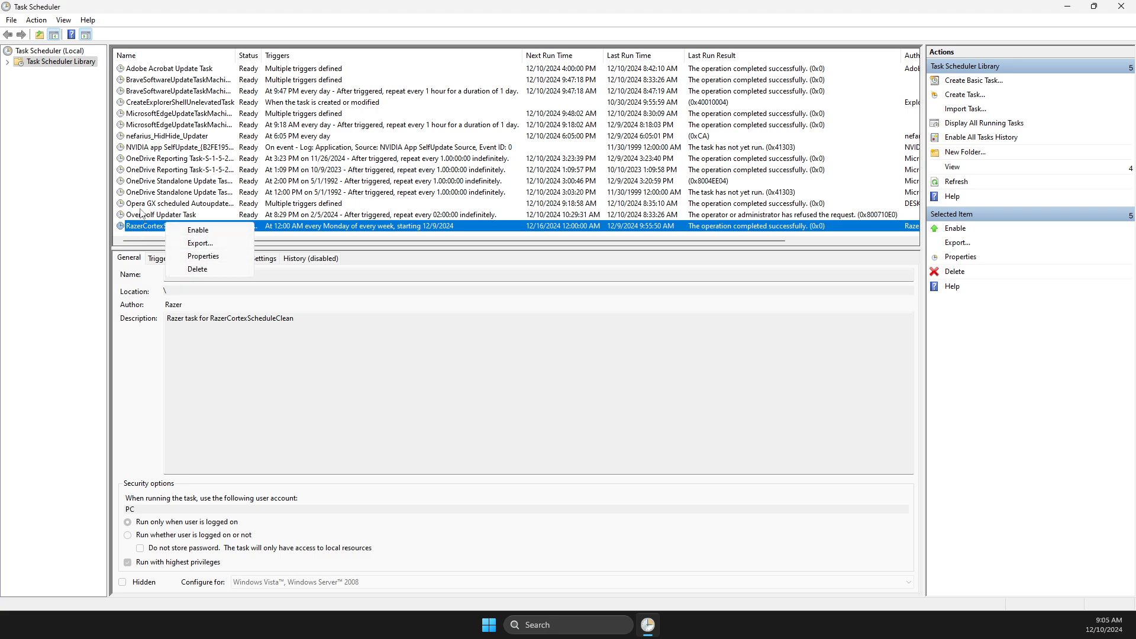
Step: Disable the Overwolf Updater Task and close Task Scheduler
{"action": "left_click", "coordinate": [140, 214]}
{"action": "right_click", "coordinate": [144, 217]}
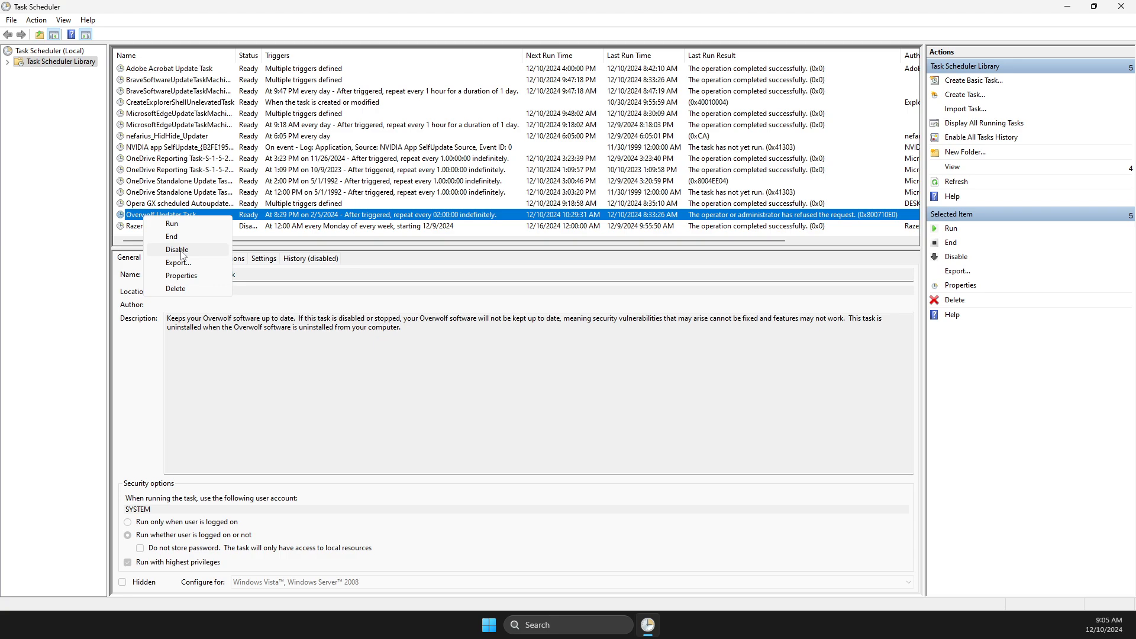
{"action": "left_click", "coordinate": [177, 249]}
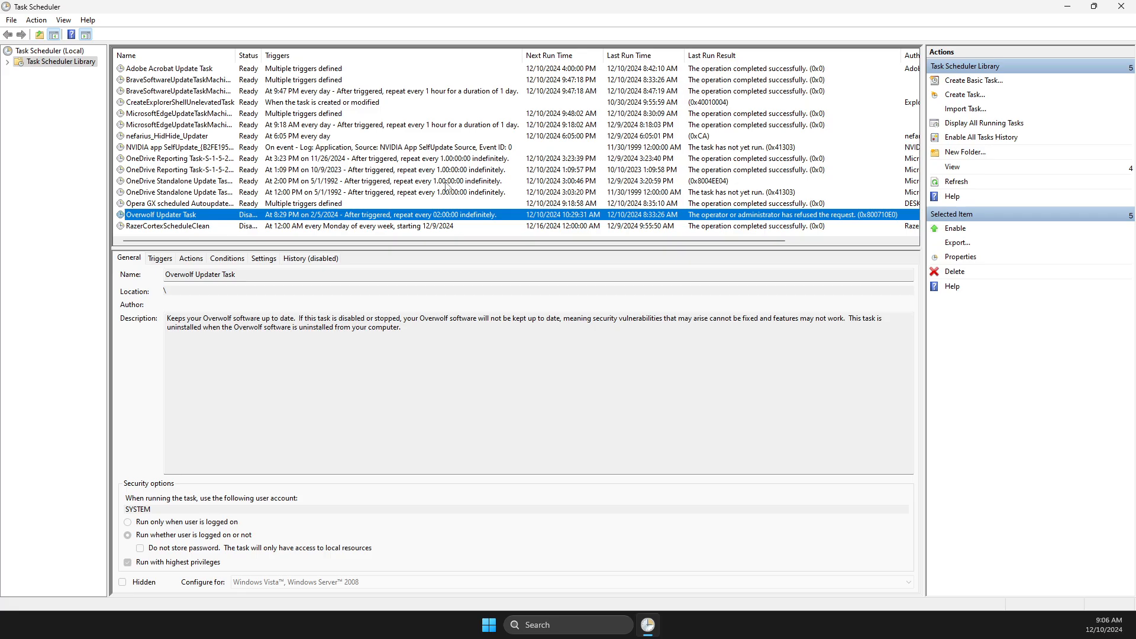
{"action": "left_click", "coordinate": [1121, 6]}
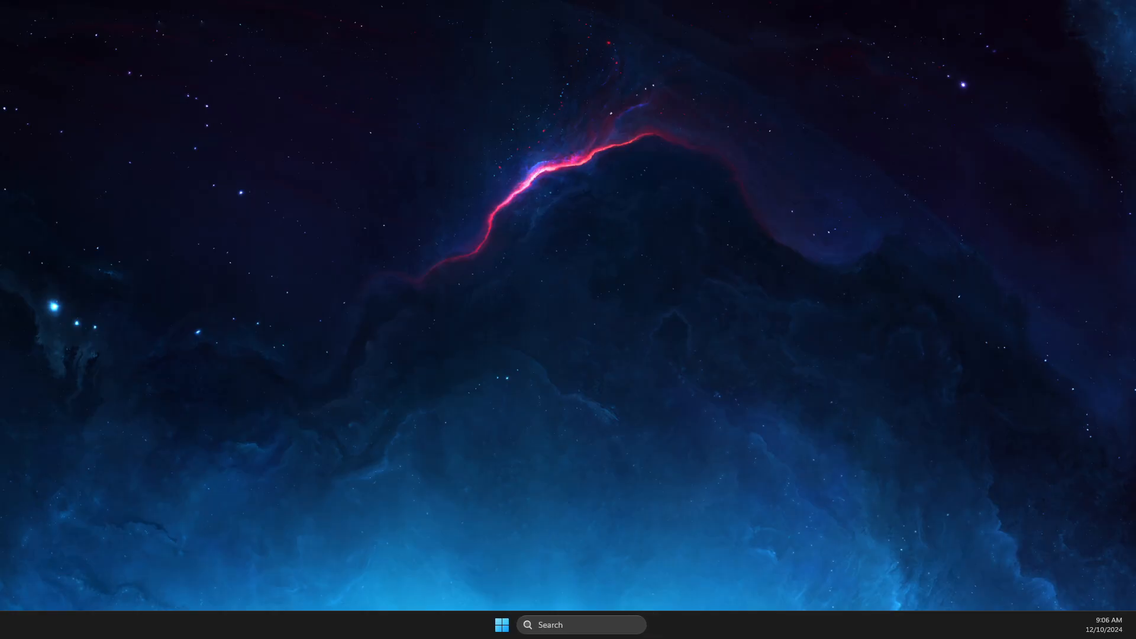